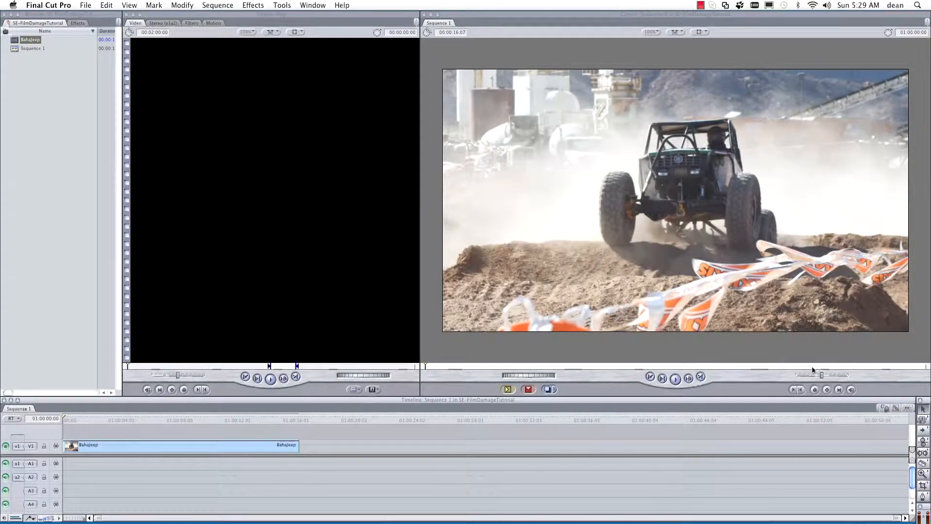
# Play through the Bahajeep clip in Sequence 1 and return the playhead to the start.
pyautogui.click(675, 379)
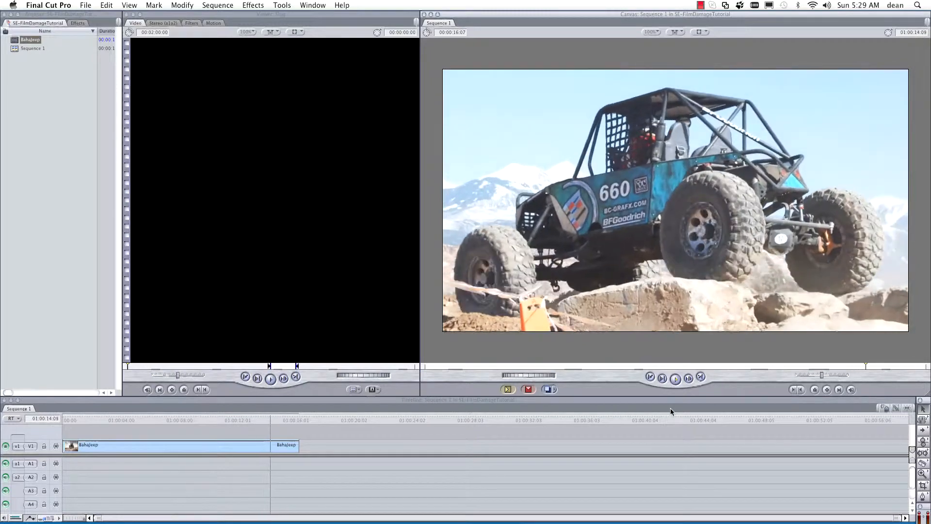
pyautogui.click(676, 379)
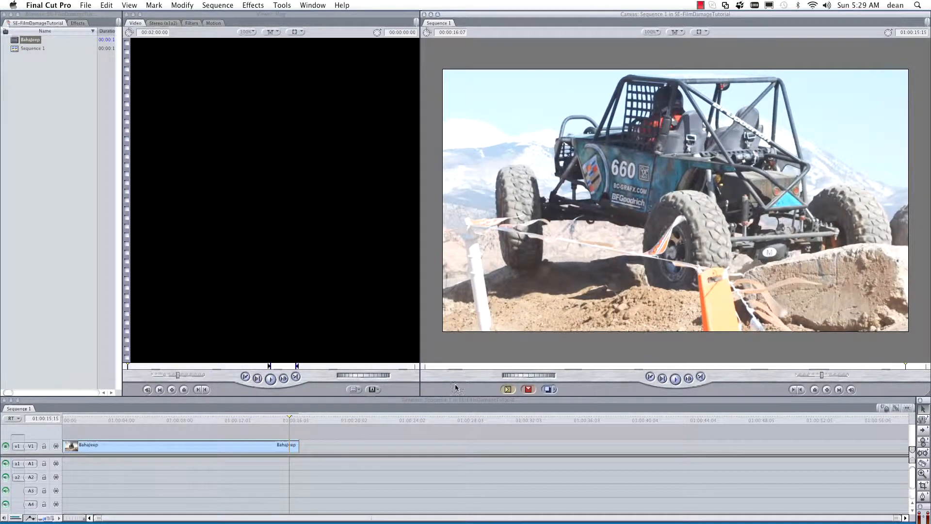
pyautogui.moveTo(289, 418); pyautogui.dragTo(64, 420)
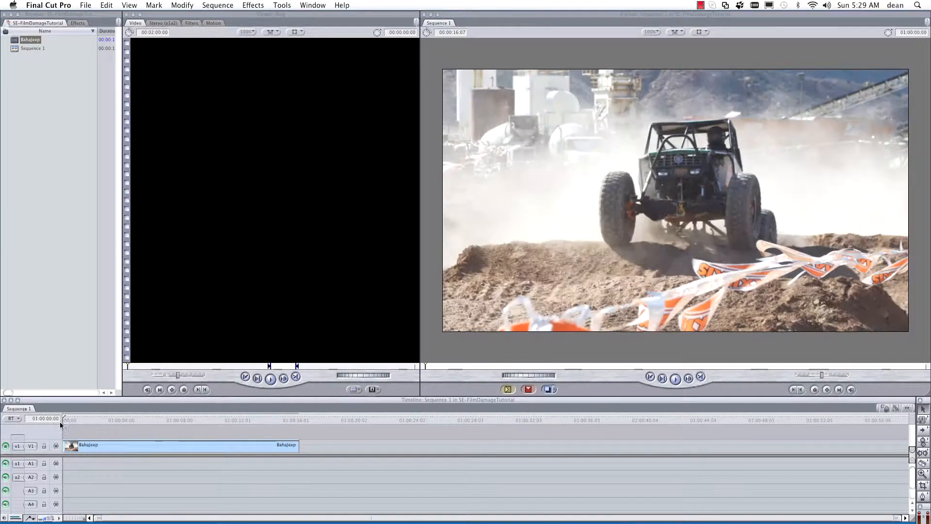
# Apply the SE_FilmDamage filter from the SapphireEdge video filters to the Bahajeep clip on track V1.
pyautogui.click(79, 23)
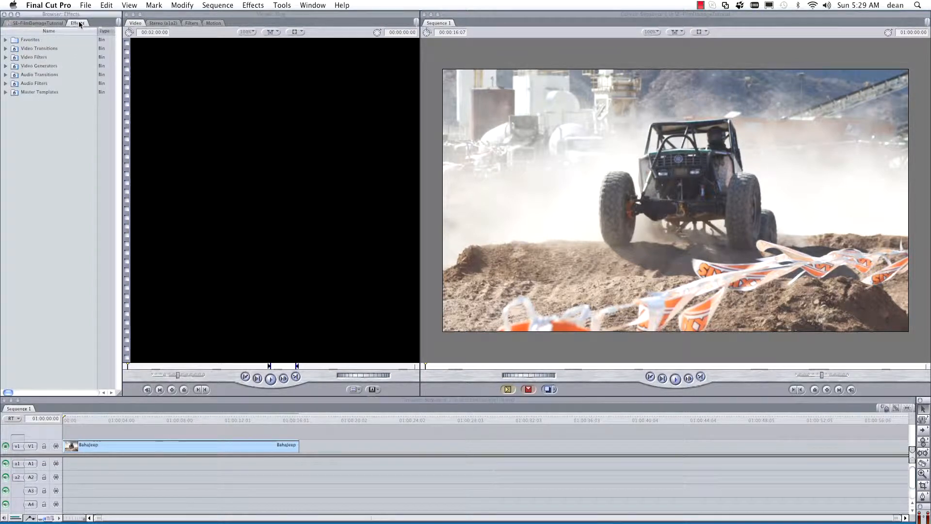
pyautogui.click(15, 95)
pyautogui.click(6, 57)
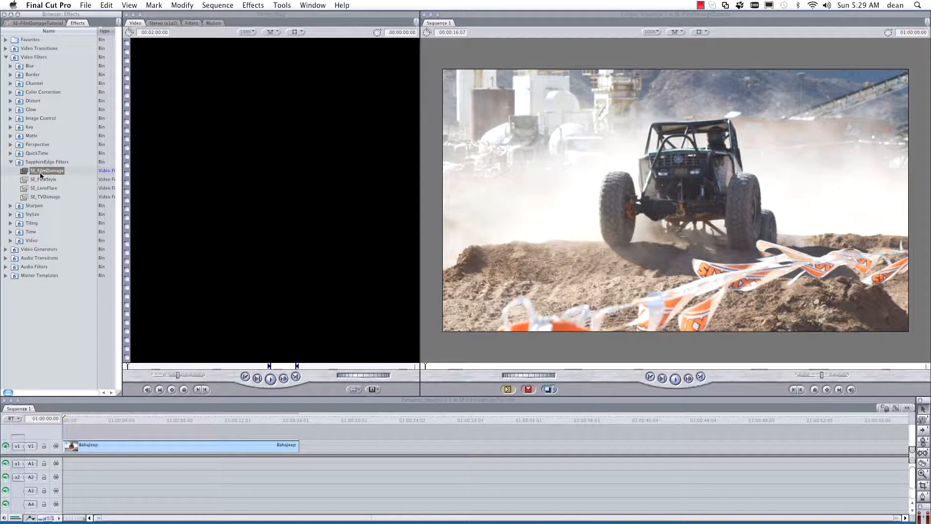
pyautogui.moveTo(48, 170); pyautogui.dragTo(160, 447)
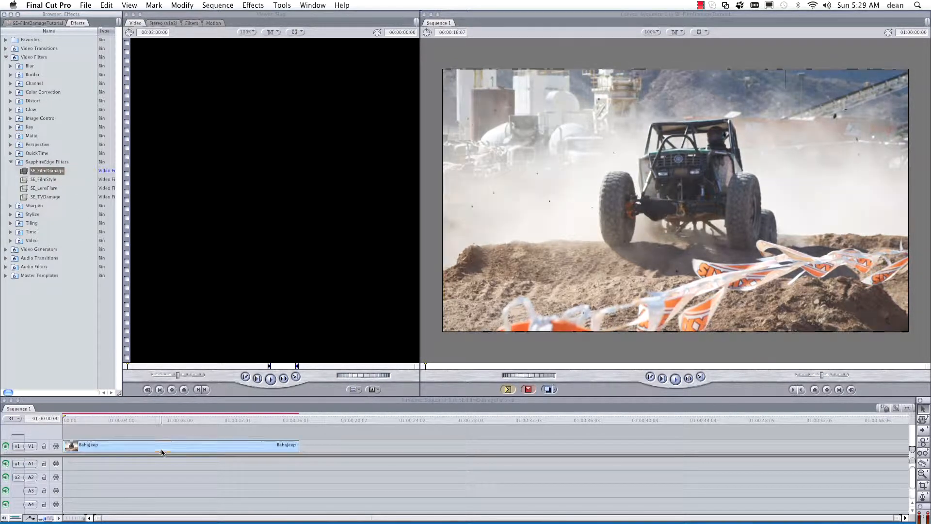
# Open the Bahajeep clip's filter parameters and check the default film damage on several frames, ending at 01:00:04:03.
pyautogui.moveTo(70, 420); pyautogui.dragTo(207, 440)
pyautogui.doubleClick(144, 442)
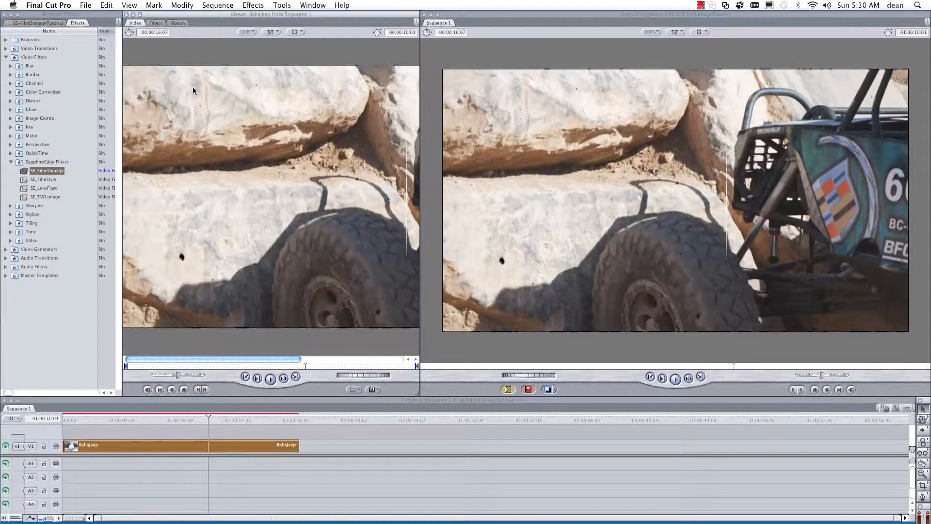
pyautogui.click(156, 23)
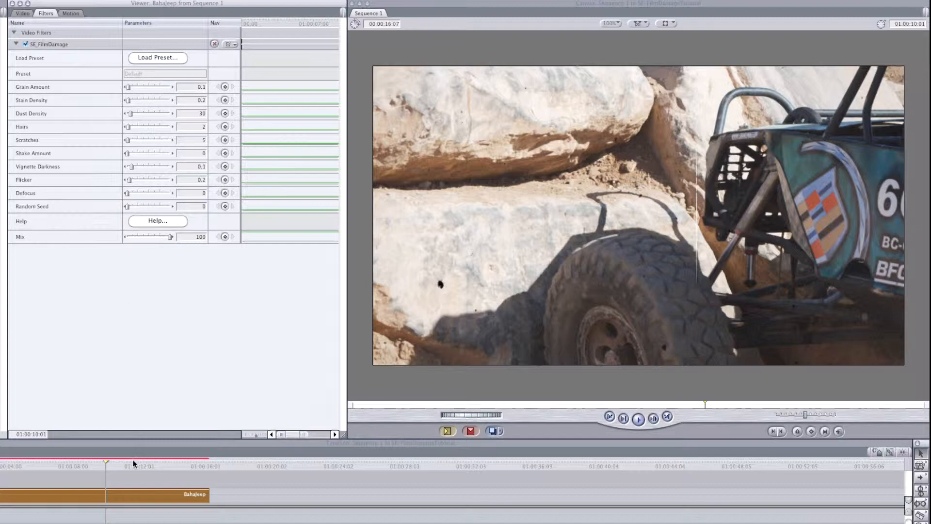
pyautogui.moveTo(70, 465); pyautogui.dragTo(29, 470)
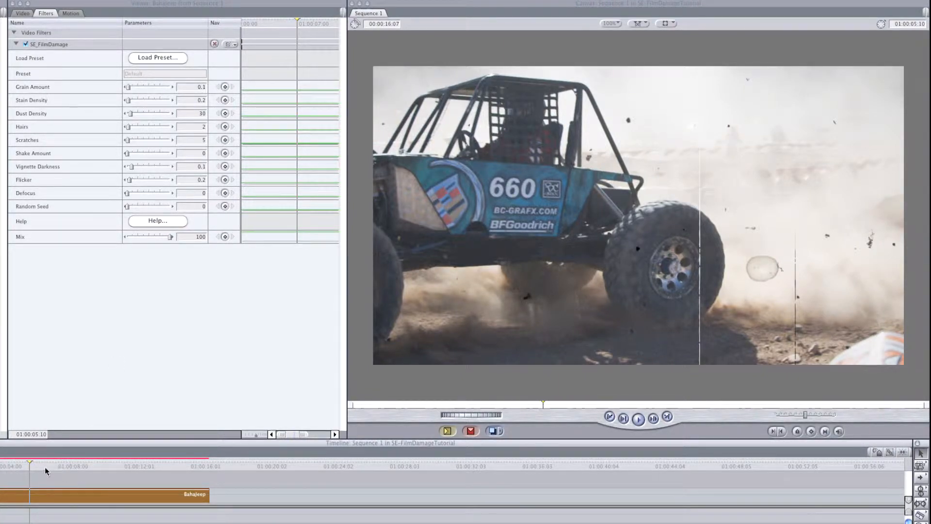
pyautogui.moveTo(30, 466); pyautogui.dragTo(8, 468)
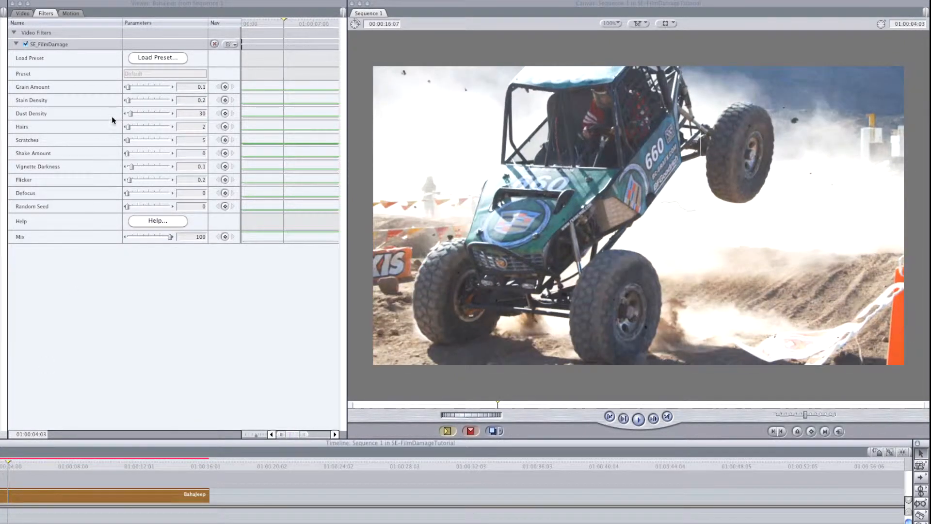
# Try a Grain Amount of 0.32, Stain Density of 10 and Dust Density of 26, checking a different frame.
pyautogui.moveTo(129, 90); pyautogui.dragTo(172, 106)
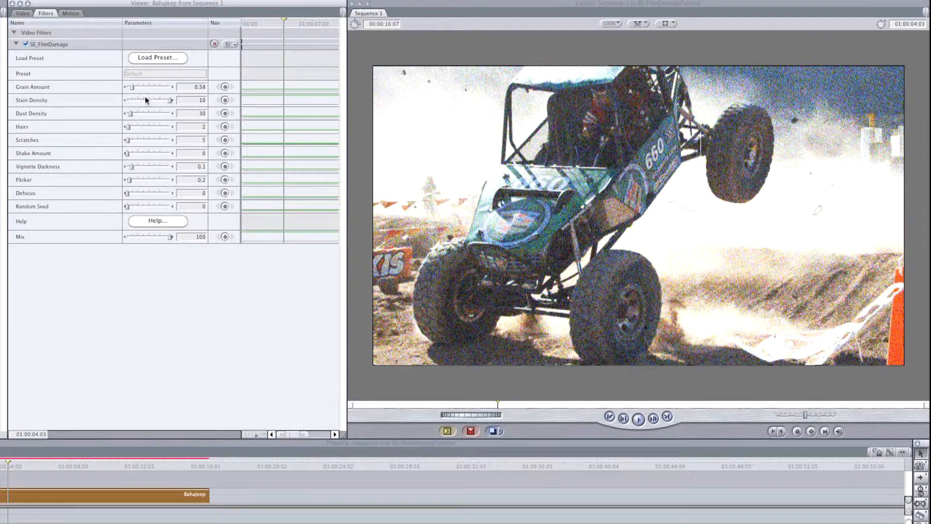
pyautogui.moveTo(133, 90); pyautogui.dragTo(129, 89)
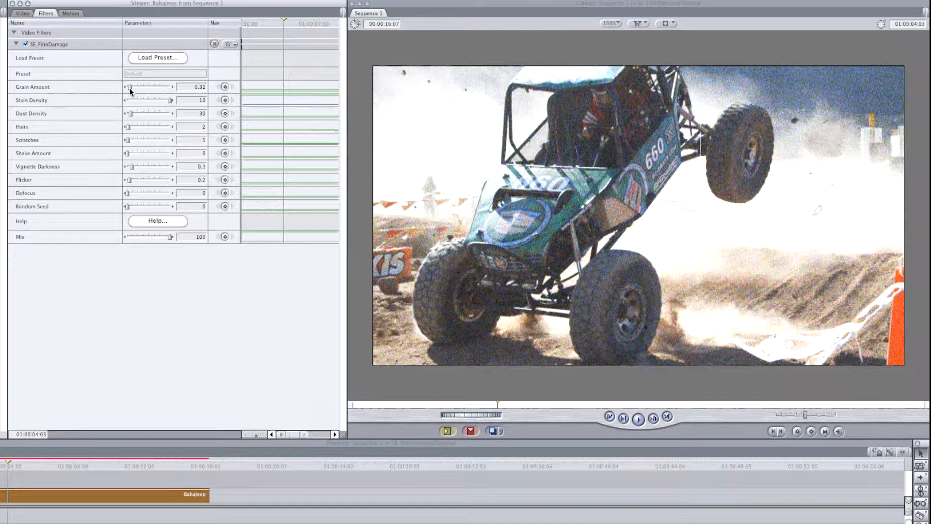
pyautogui.moveTo(73, 468); pyautogui.dragTo(82, 467)
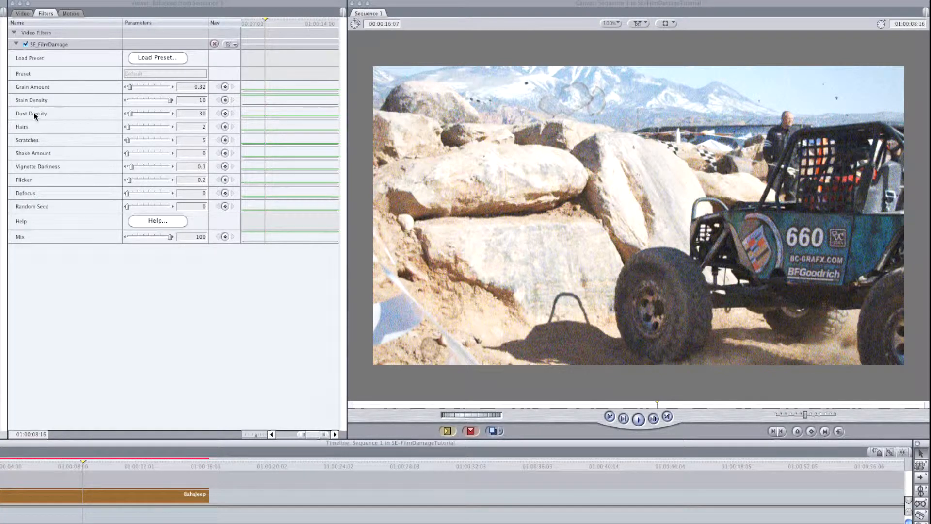
pyautogui.moveTo(129, 113)
pyautogui.mouseDown()
pyautogui.moveTo(171, 118)
pyautogui.moveTo(132, 116)
pyautogui.mouseUp()
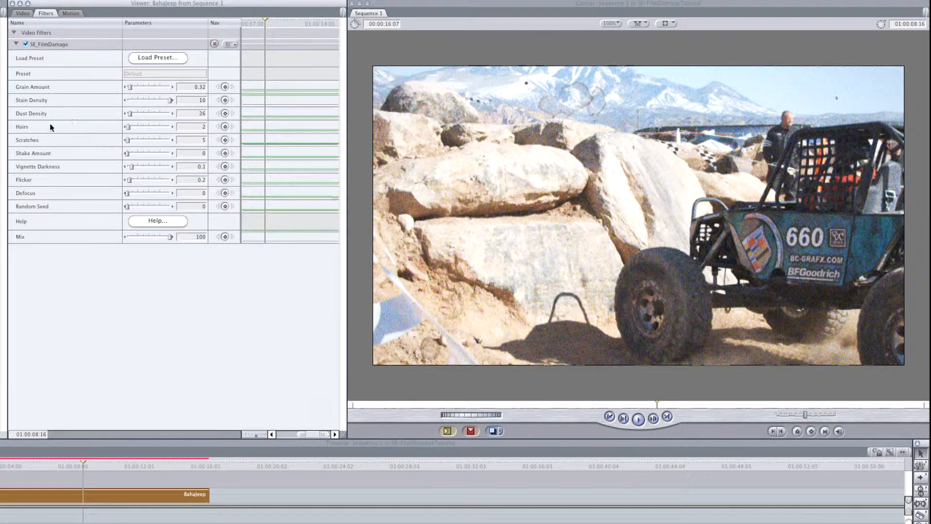
# Try Hairs at 1, Scratches at 52 and Shake Amount at 1.82, scrubbing the clip to check the effect.
pyautogui.moveTo(129, 126)
pyautogui.mouseDown()
pyautogui.moveTo(154, 126)
pyautogui.moveTo(127, 124)
pyautogui.moveTo(144, 139)
pyautogui.moveTo(129, 139)
pyautogui.mouseUp()
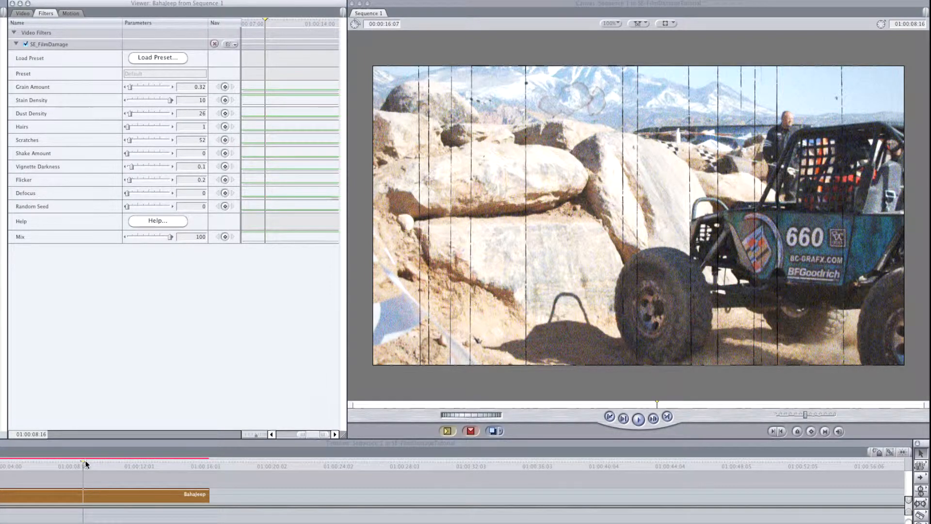
pyautogui.moveTo(85, 464)
pyautogui.mouseDown()
pyautogui.moveTo(2, 477)
pyautogui.moveTo(74, 467)
pyautogui.mouseUp()
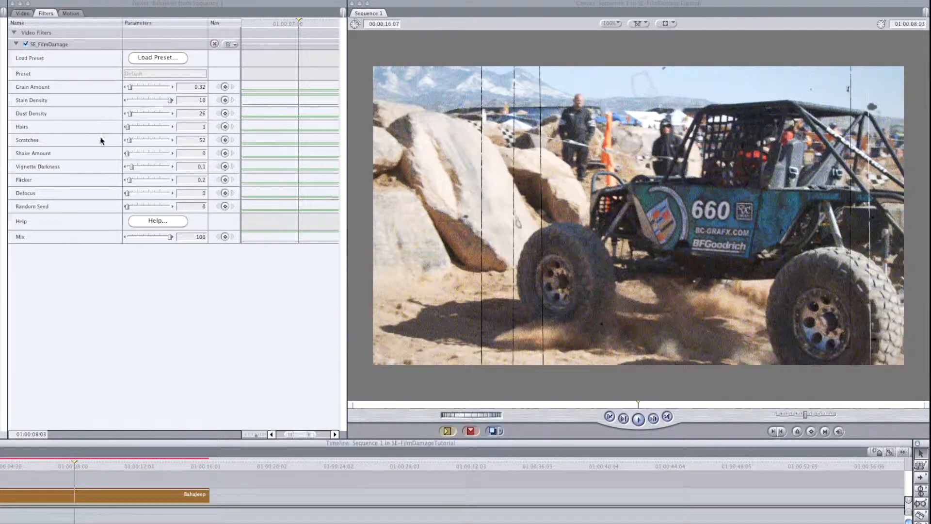
pyautogui.moveTo(128, 153); pyautogui.dragTo(146, 153)
pyautogui.moveTo(72, 466); pyautogui.dragTo(24, 478)
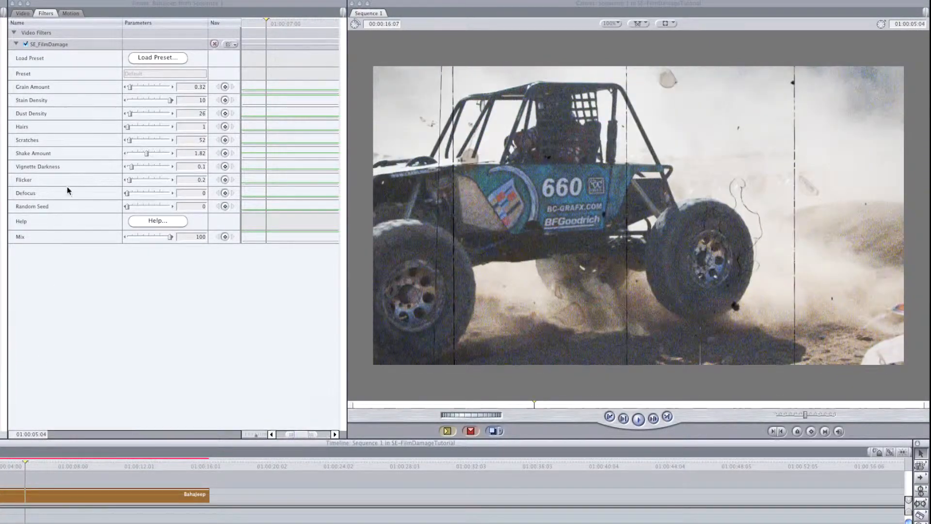
# Try a Vignette Darkness of 0.22 and a Flicker of 2.29, checking the result on another frame.
pyautogui.moveTo(131, 167); pyautogui.dragTo(205, 173)
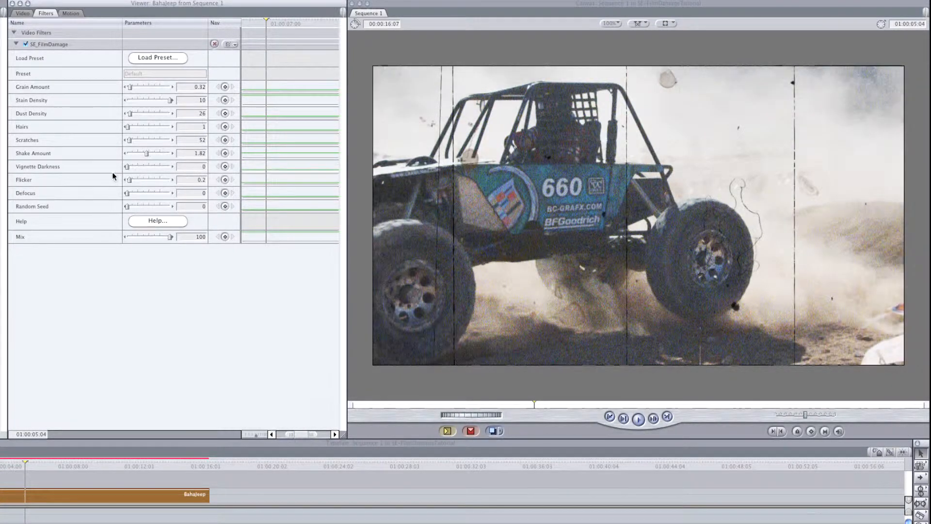
pyautogui.moveTo(184, 176); pyautogui.dragTo(150, 183)
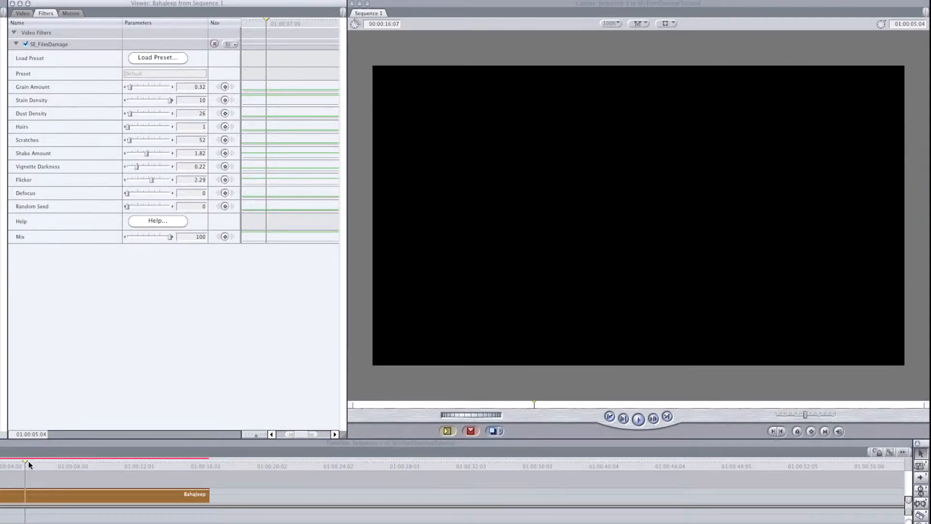
pyautogui.moveTo(29, 461); pyautogui.dragTo(18, 477)
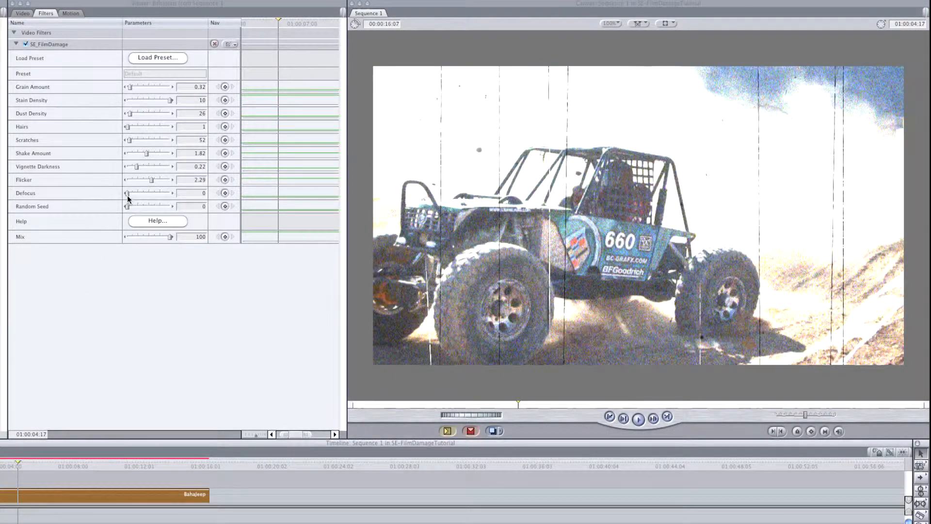
# Try a Defocus of 0.68 and reduce the Flicker to 0.42, scrubbing the clip to check the blur.
pyautogui.moveTo(127, 195); pyautogui.dragTo(135, 194)
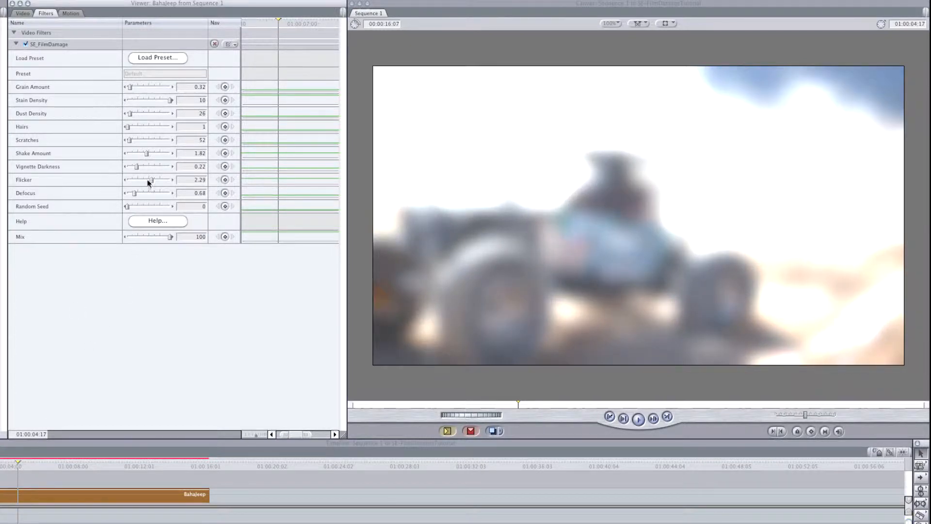
pyautogui.moveTo(152, 181); pyautogui.dragTo(129, 181)
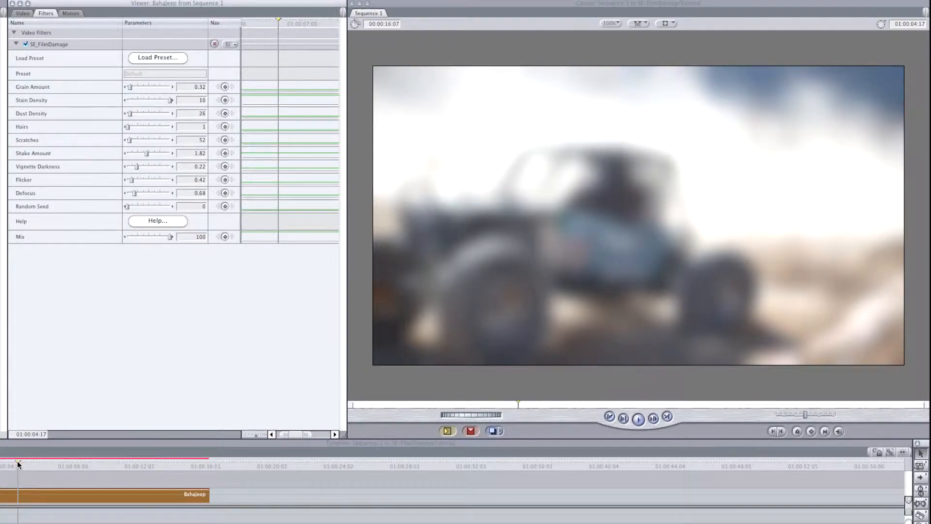
pyautogui.moveTo(18, 464); pyautogui.dragTo(2, 481)
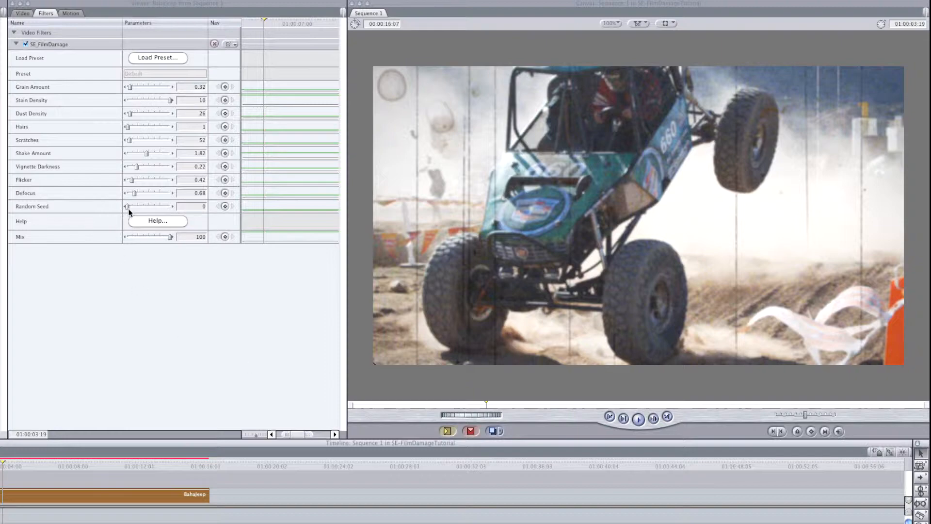
# Try a Random Seed of 1.56 and a Mix of 17, comparing the effect on different frames.
pyautogui.moveTo(128, 207); pyautogui.dragTo(133, 207)
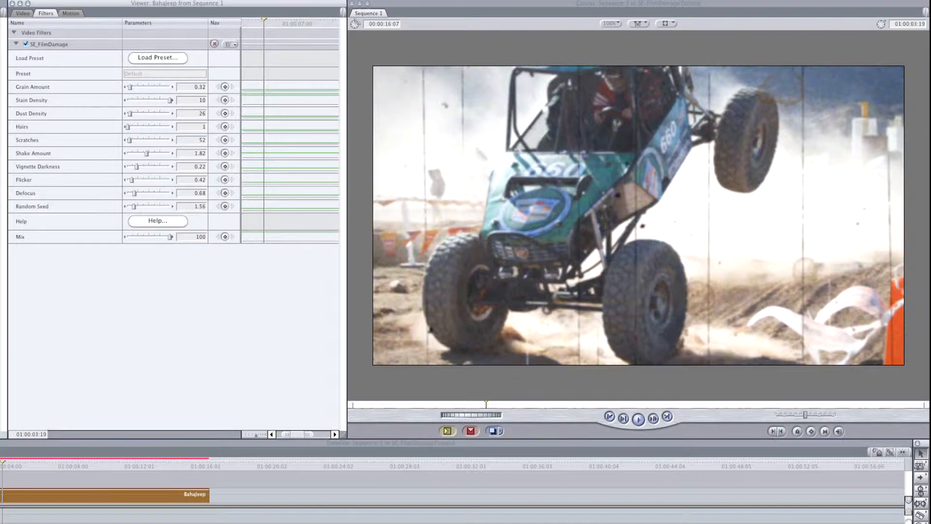
pyautogui.moveTo(5, 467); pyautogui.dragTo(31, 468)
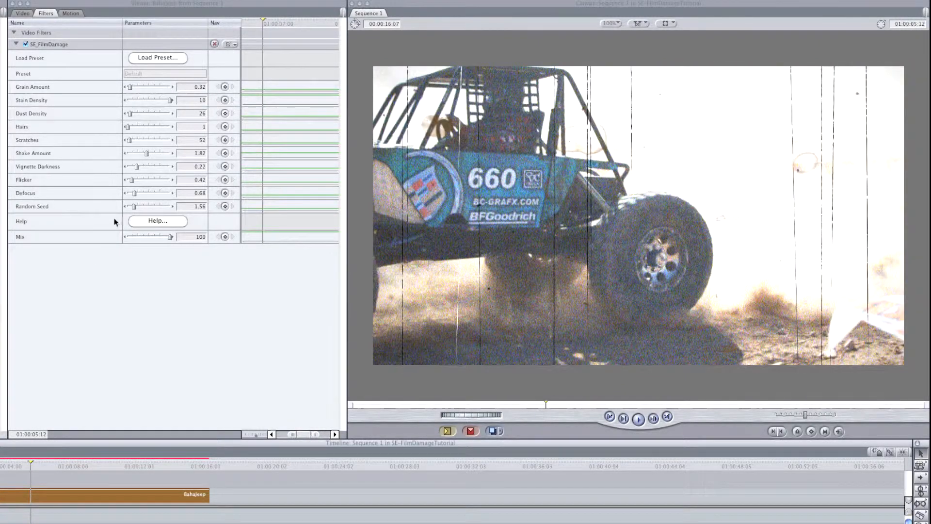
pyautogui.click(169, 237)
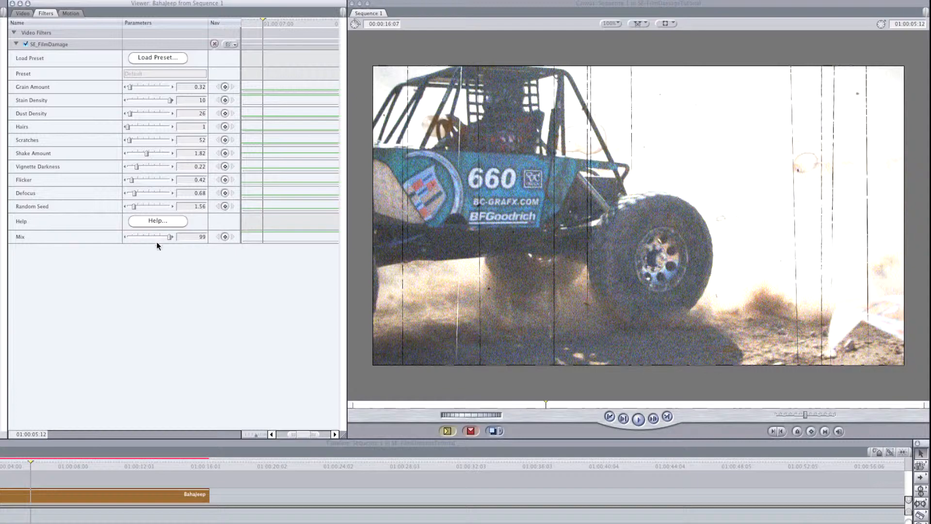
pyautogui.moveTo(170, 238); pyautogui.dragTo(134, 239)
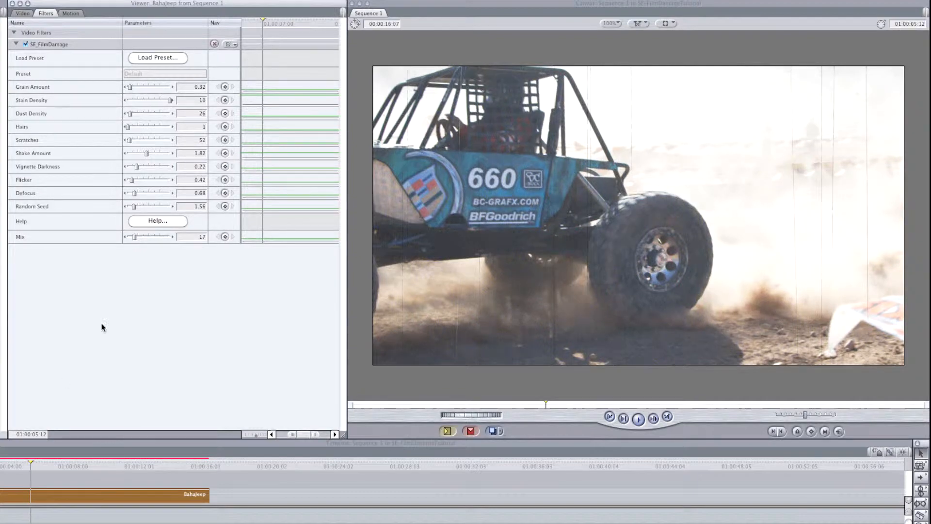
pyautogui.click(11, 468)
pyautogui.moveTo(30, 470); pyautogui.dragTo(13, 493)
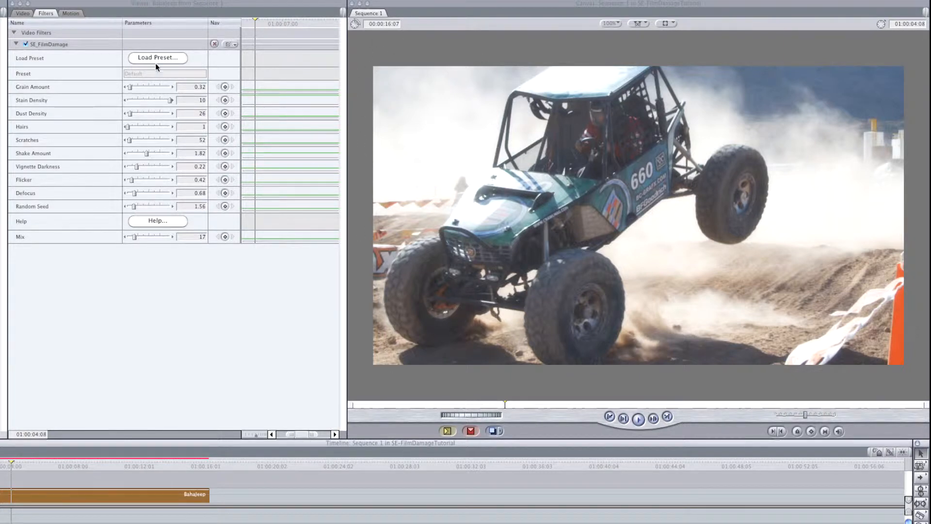
# Reset the SE_FilmDamage filter to its default values and open its preset browser.
pyautogui.click(214, 44)
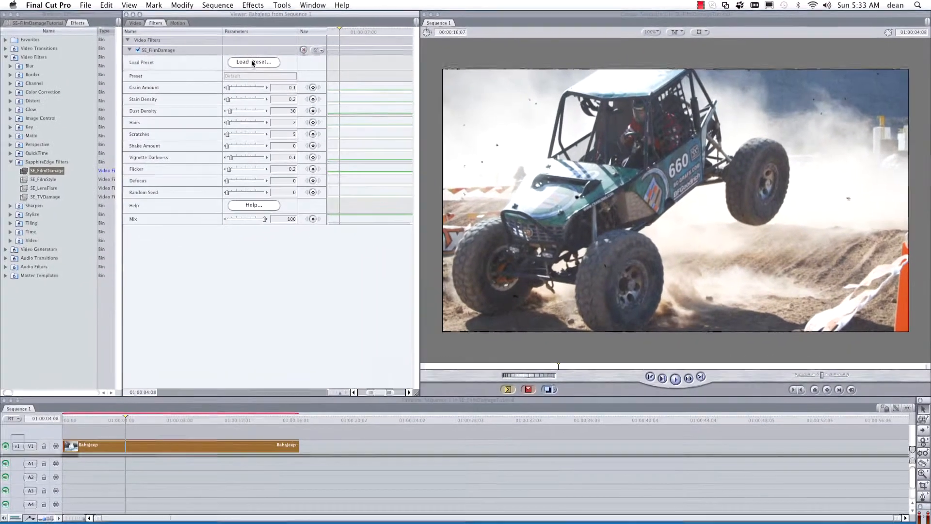
pyautogui.click(156, 58)
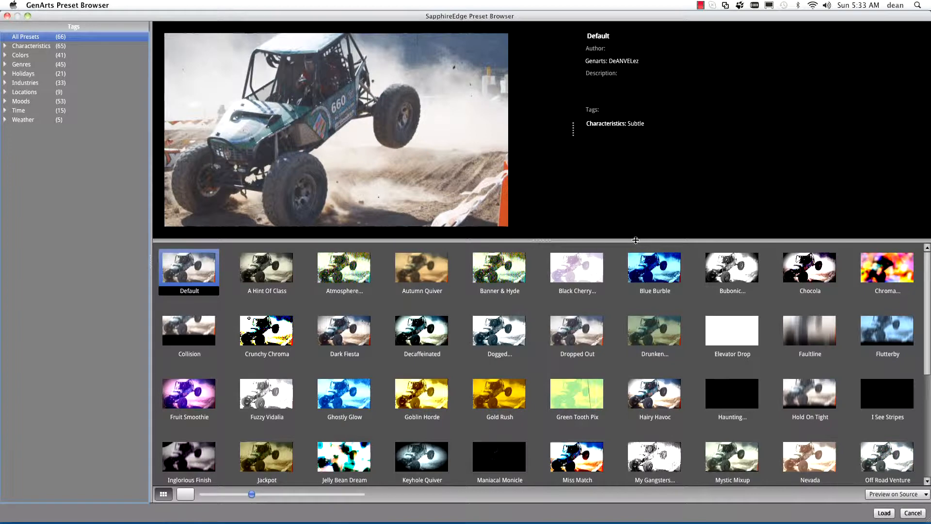
# Enlarge the preset preview area and preview the A Hint Of Class, Autumn Quiver, Dogged Afternoons and Green Tooth Pix presets.
pyautogui.moveTo(634, 233); pyautogui.dragTo(626, 171)
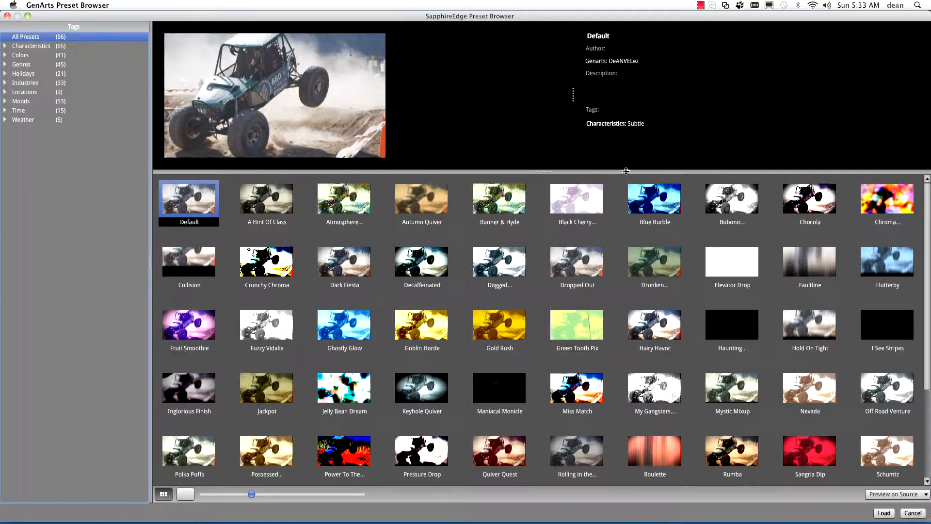
pyautogui.click(276, 202)
pyautogui.moveTo(535, 171); pyautogui.dragTo(524, 335)
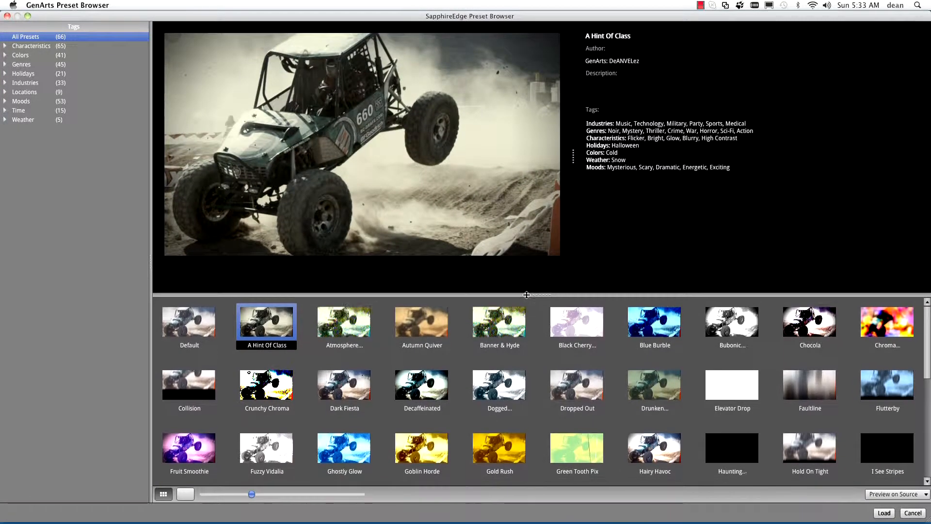
pyautogui.click(433, 325)
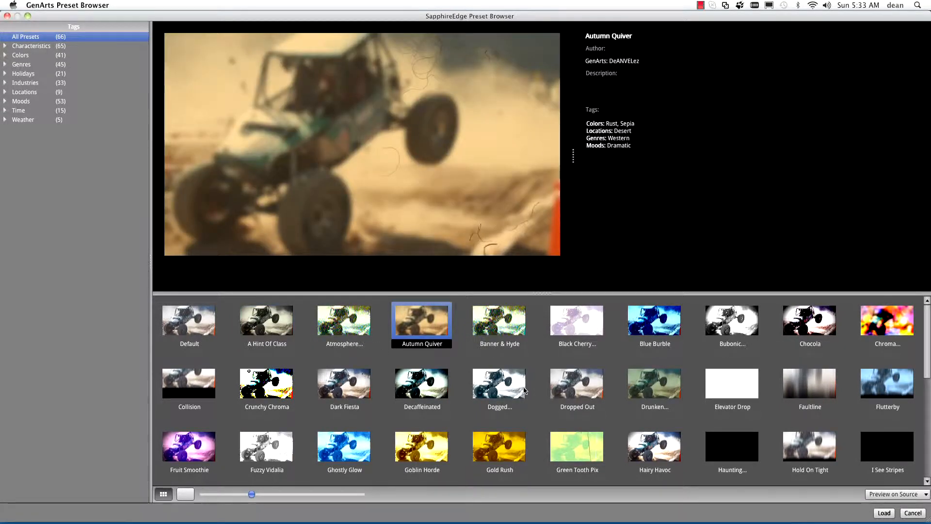
pyautogui.click(502, 389)
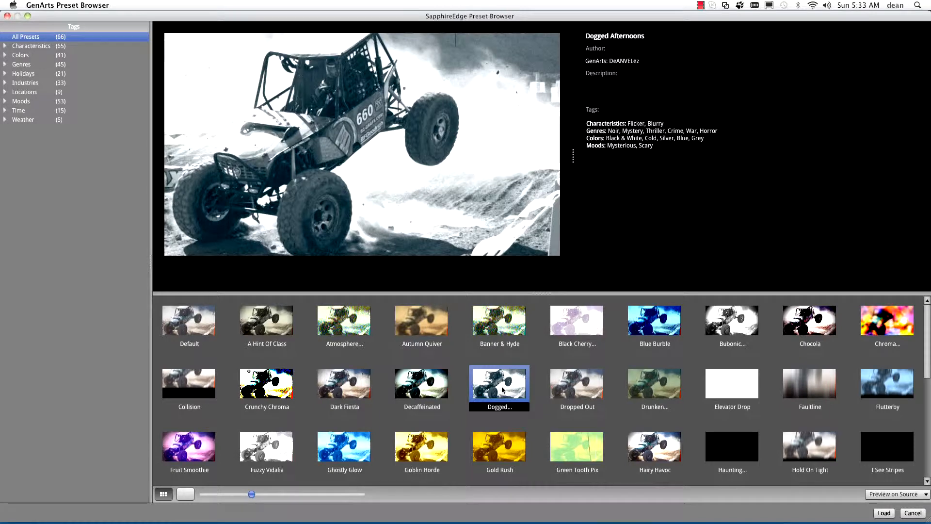
pyautogui.click(583, 447)
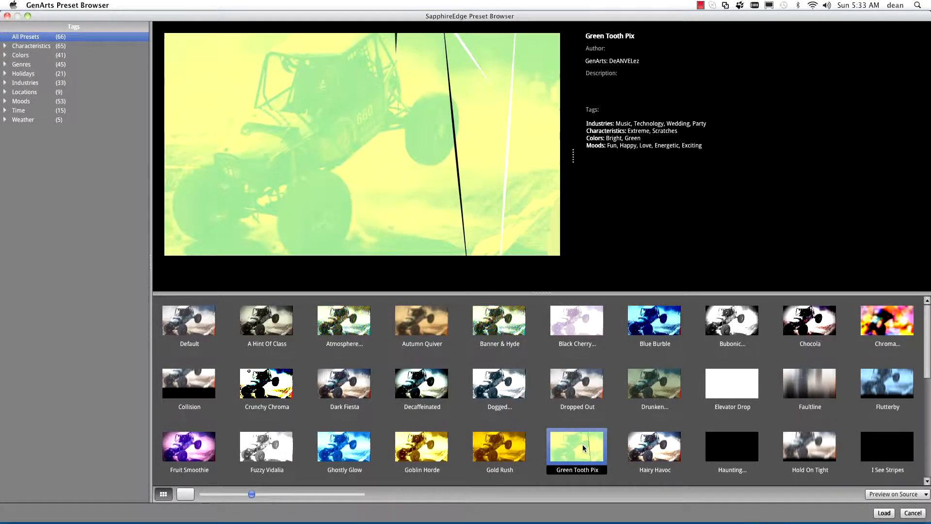
# Preview the Hairy Havoc, Faultline, Chroma Cavalcade, Haunting Holographic, I See Stripes, Goblin Horde and Fruit Smoothie presets.
pyautogui.click(662, 454)
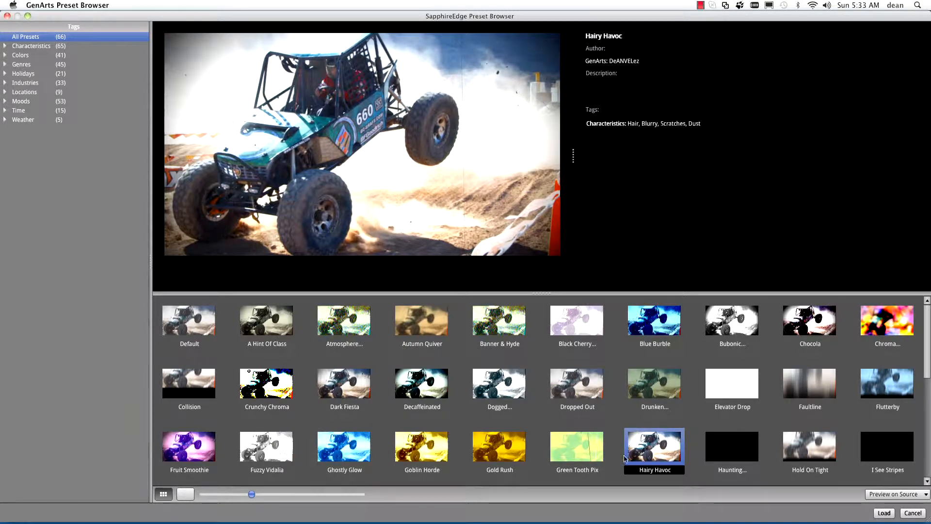
pyautogui.click(813, 382)
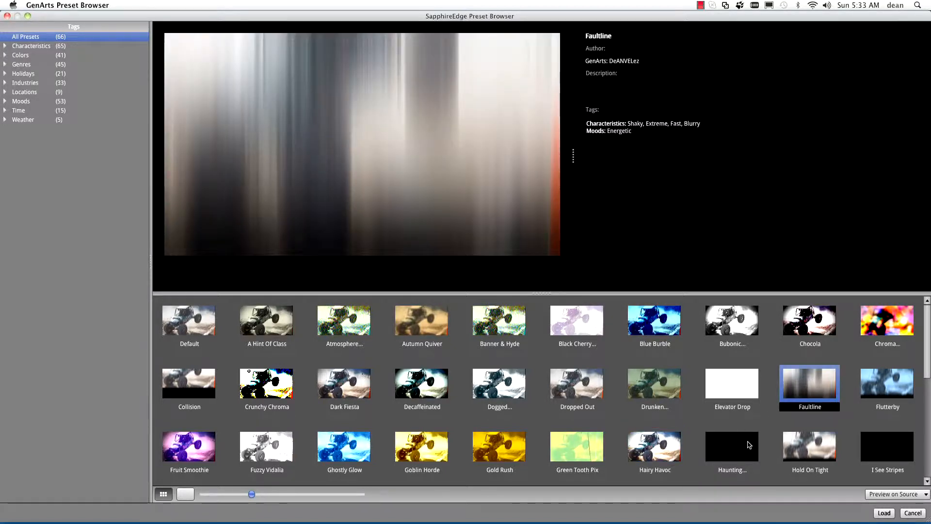
pyautogui.click(897, 326)
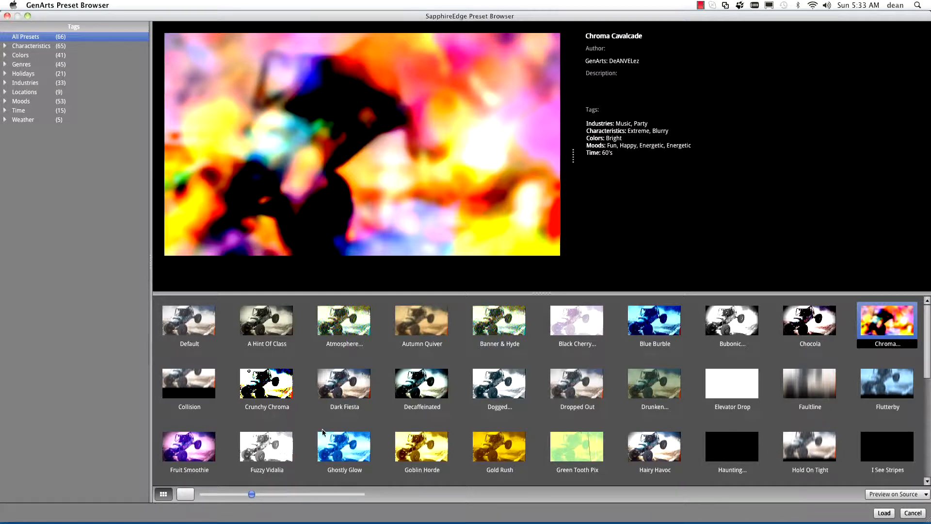
pyautogui.click(734, 459)
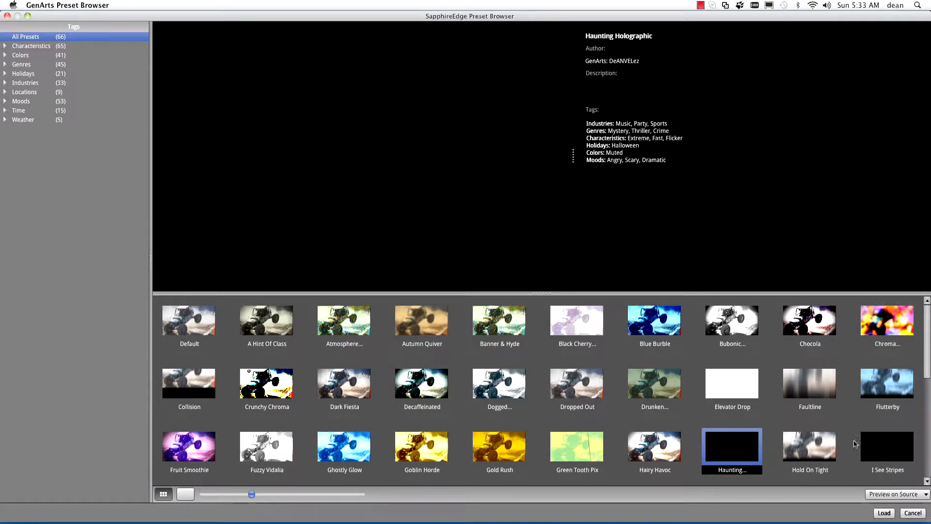
pyautogui.click(887, 447)
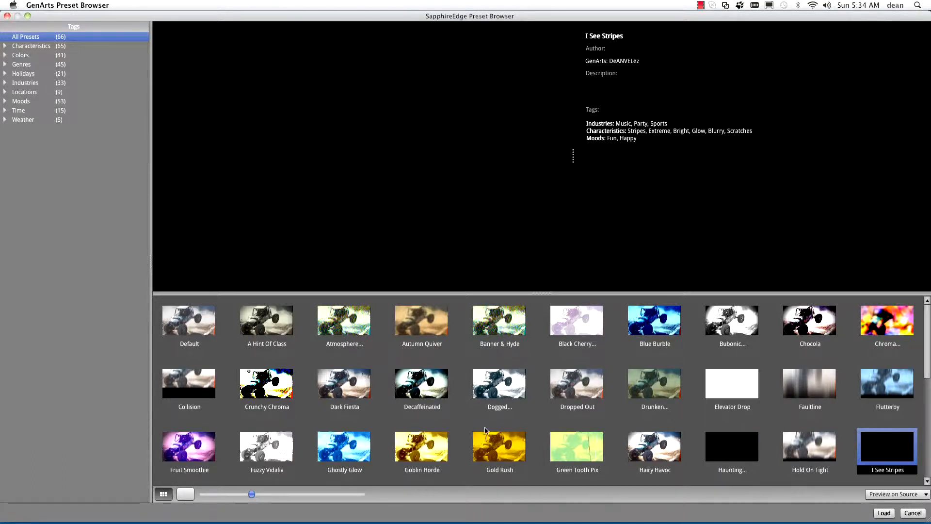
pyautogui.click(421, 450)
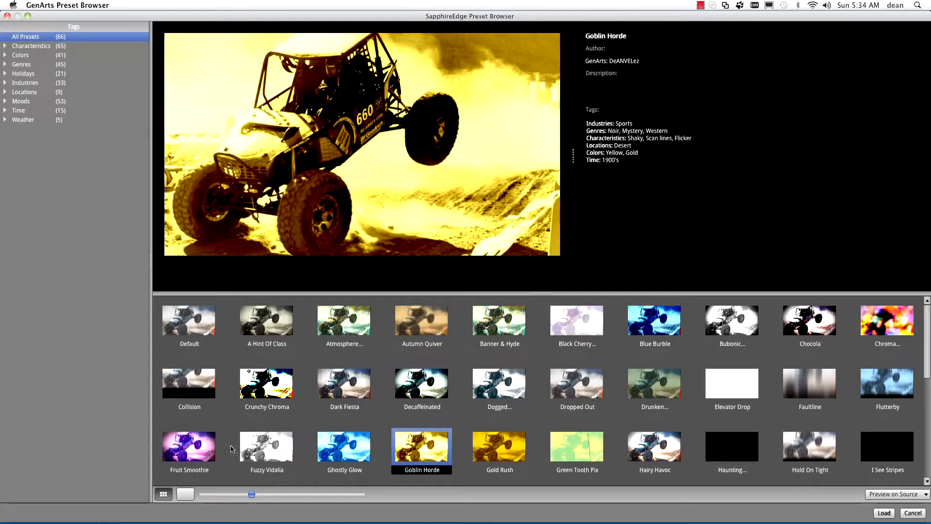
pyautogui.click(185, 449)
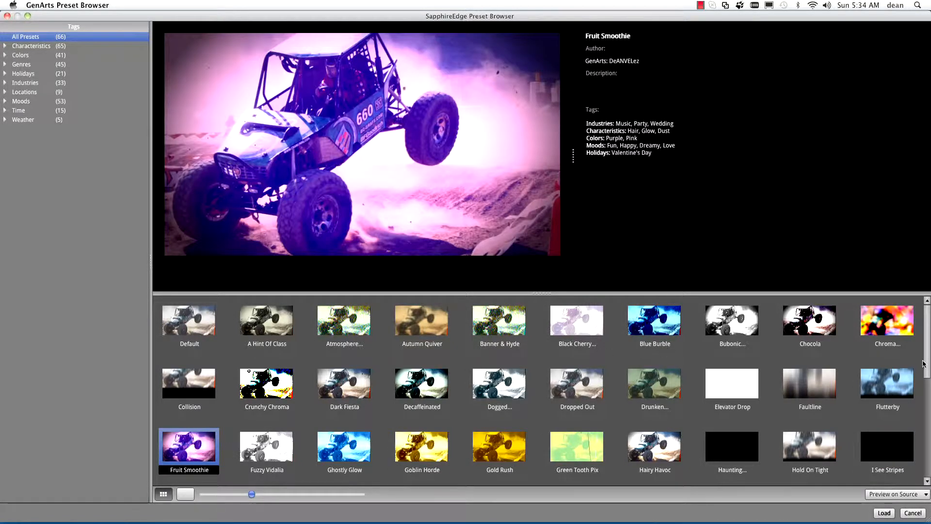
# Preview the Quiver Quest, Possessed Projector and Jackpot presets further down the preset list.
pyautogui.moveTo(924, 363); pyautogui.dragTo(924, 433)
pyautogui.click(497, 381)
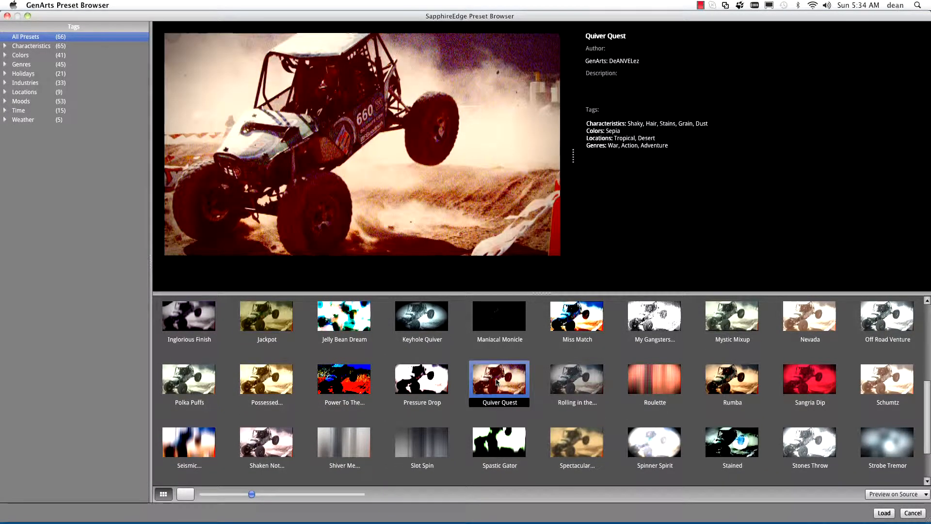
pyautogui.click(267, 388)
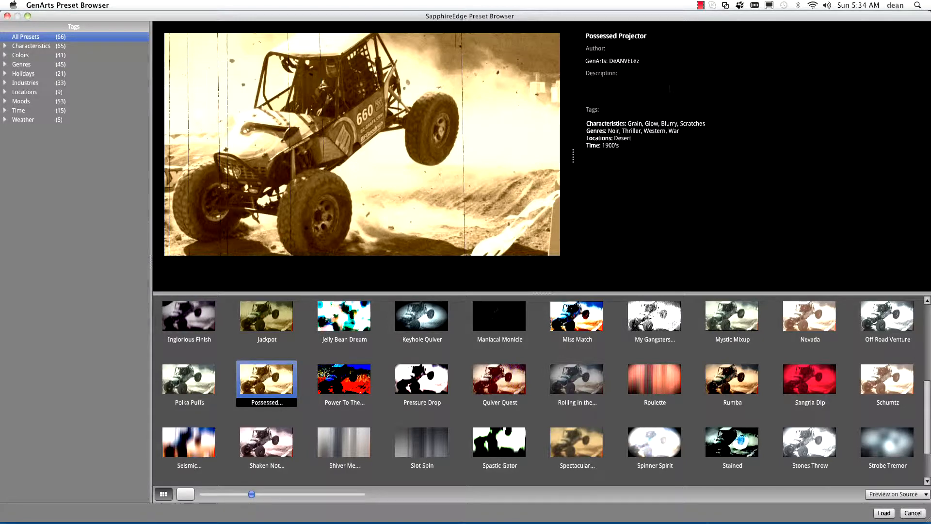
pyautogui.moveTo(929, 418); pyautogui.dragTo(921, 385)
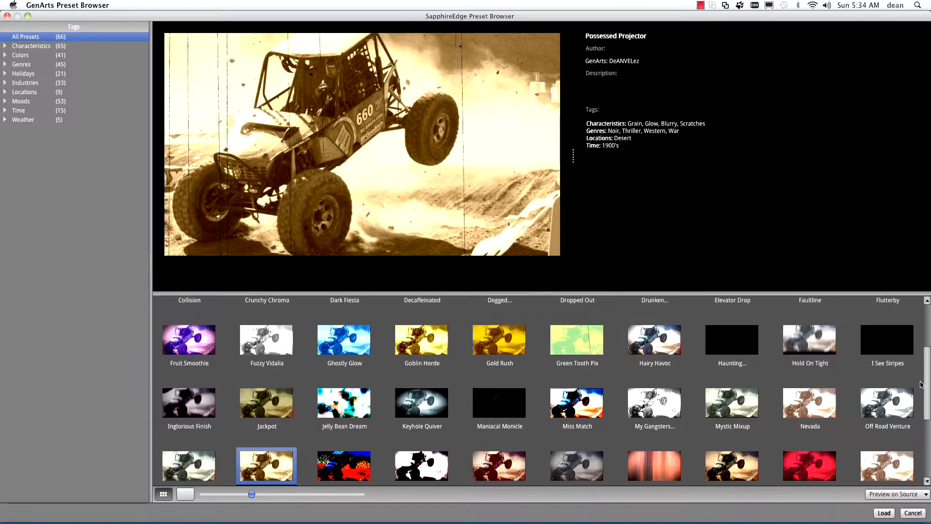
pyautogui.click(273, 412)
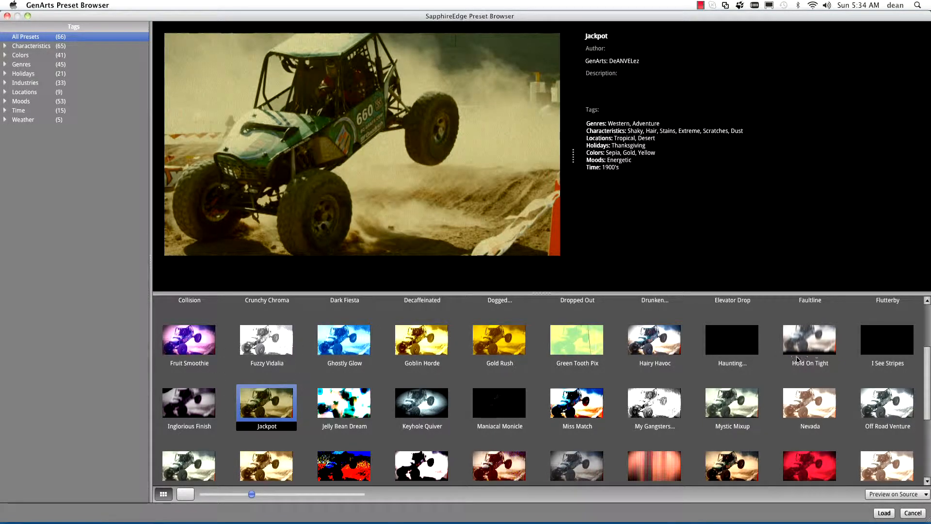
pyautogui.moveTo(927, 372); pyautogui.dragTo(926, 334)
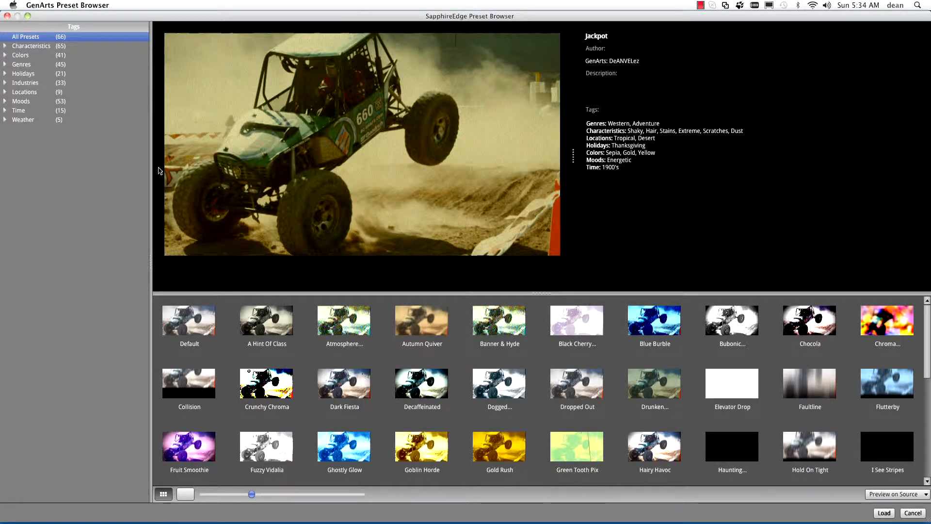
# Filter the presets by the Characteristics tags Blurry, Bright, Fast and Shaky in turn, then collapse that category.
pyautogui.click(5, 46)
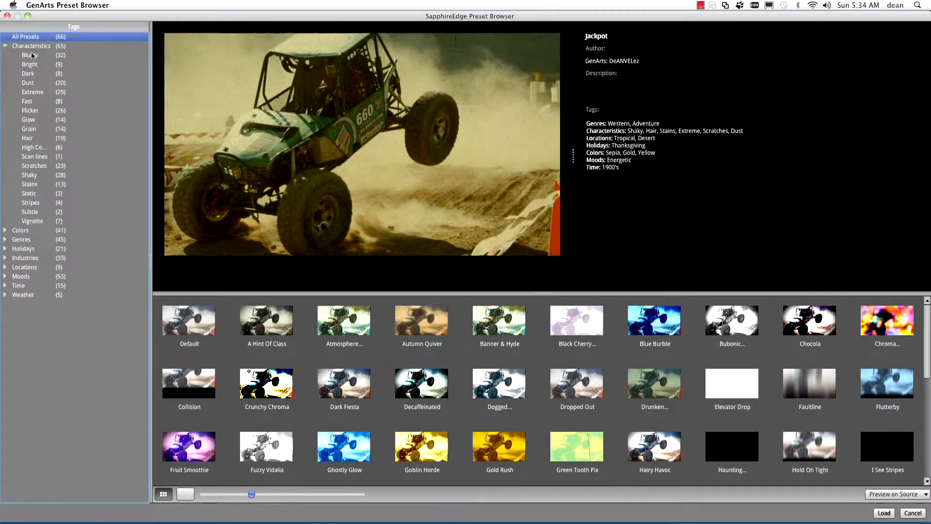
pyautogui.click(30, 55)
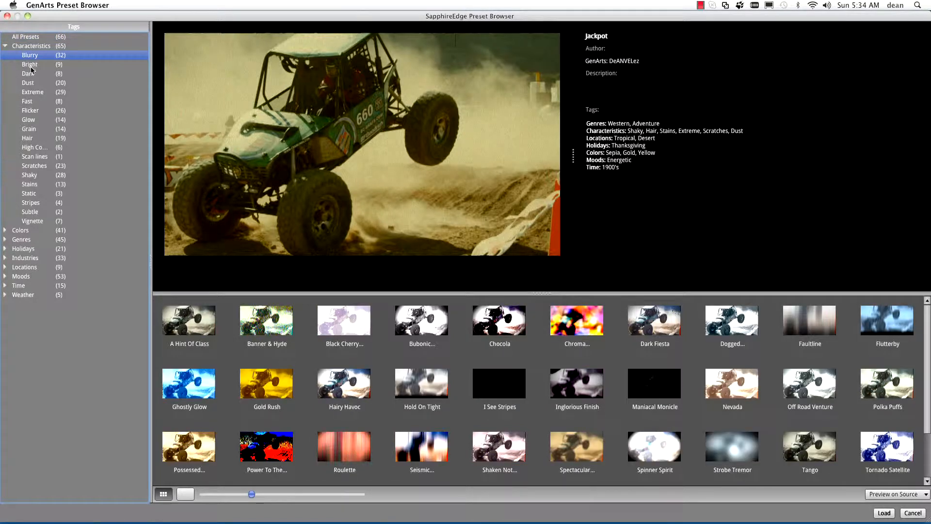
pyautogui.click(30, 65)
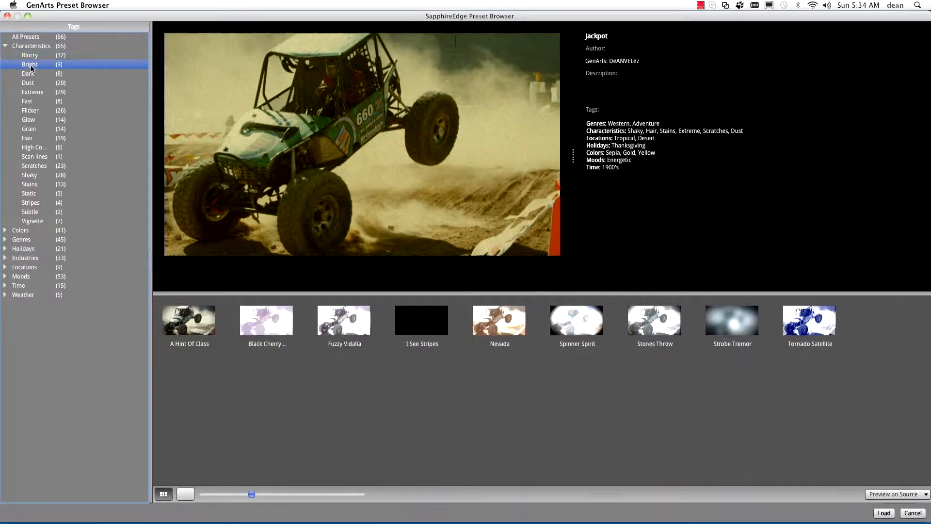
pyautogui.click(30, 102)
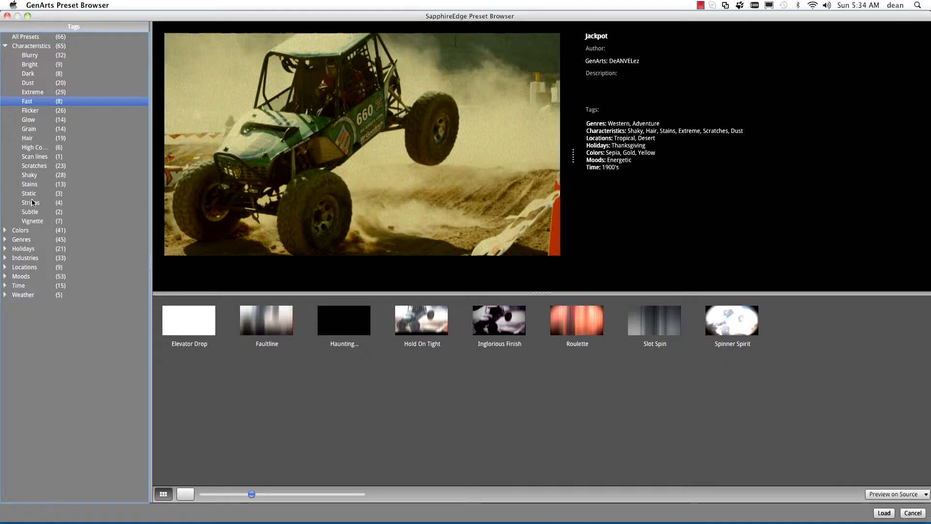
pyautogui.click(32, 176)
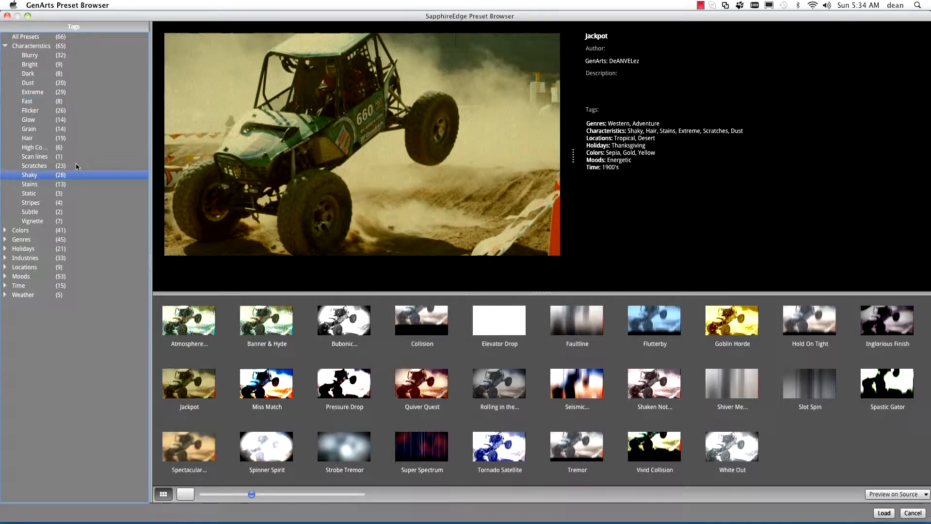
pyautogui.click(5, 46)
# Filter the presets by the Colors tags Brown and Purple in turn, then collapse that category.
pyautogui.click(5, 55)
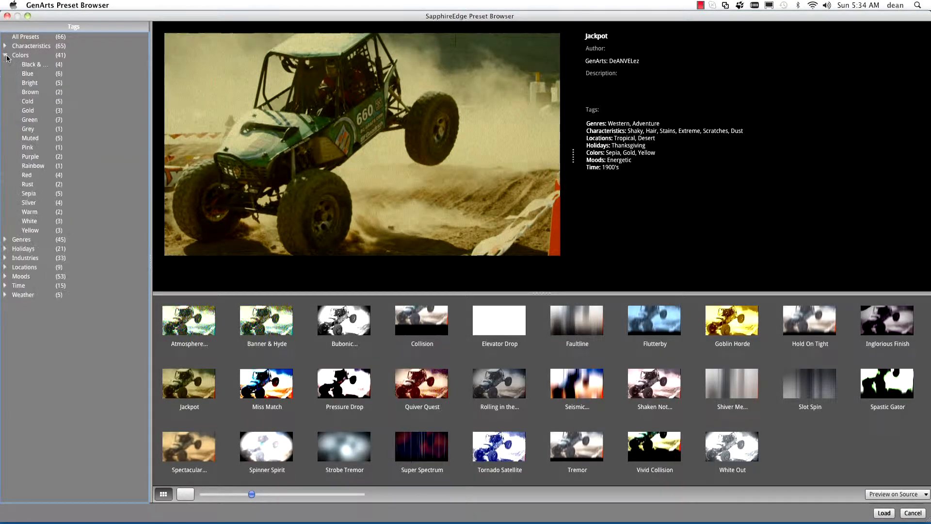
pyautogui.click(29, 93)
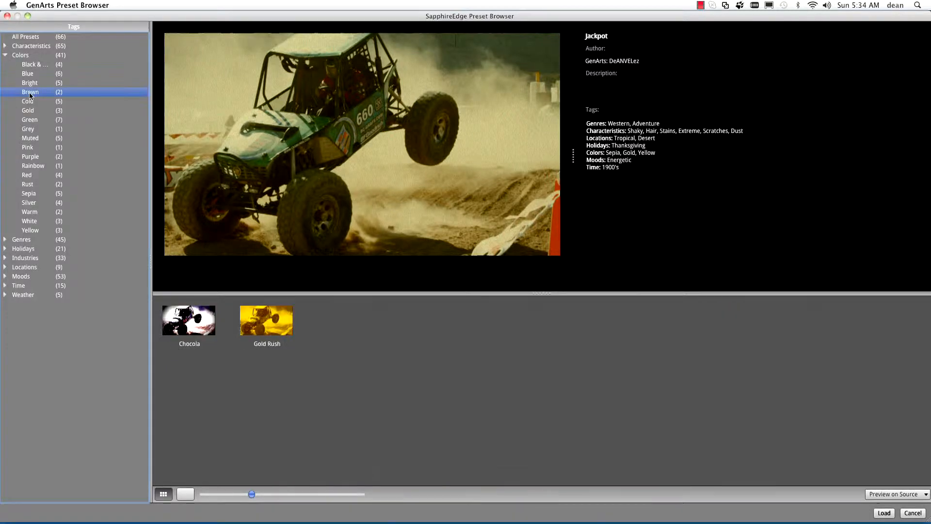
pyautogui.click(32, 155)
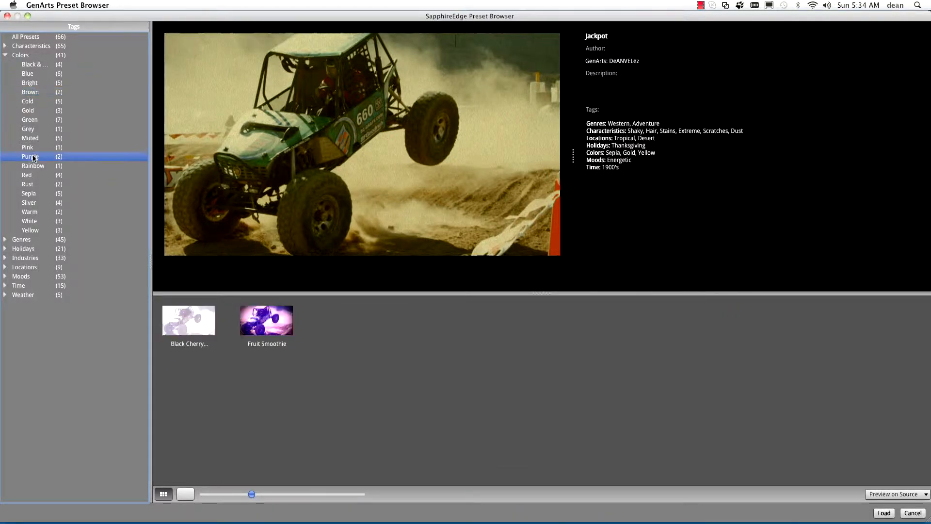
pyautogui.click(6, 55)
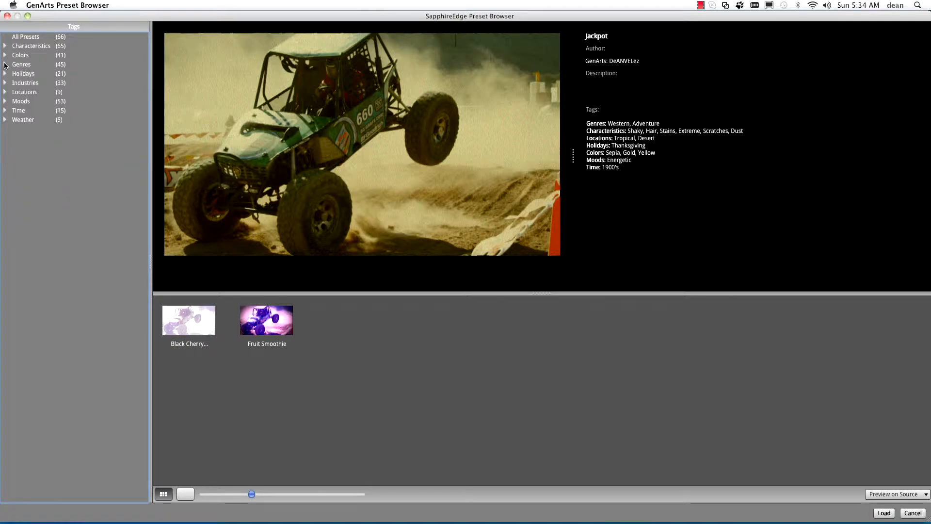
# Filter the presets by the Horror genre, preview Banner & Hyde, and look into the Holidays tags.
pyautogui.click(6, 65)
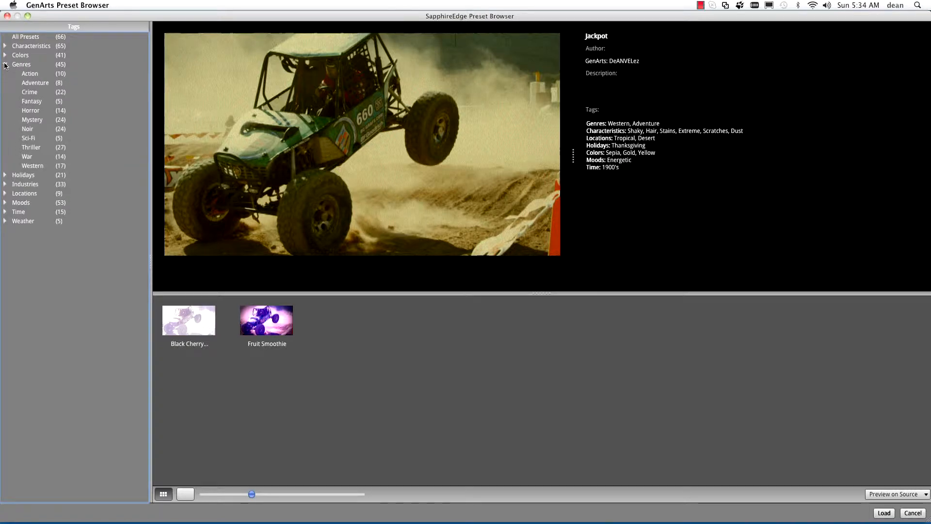
pyautogui.click(30, 111)
pyautogui.click(267, 337)
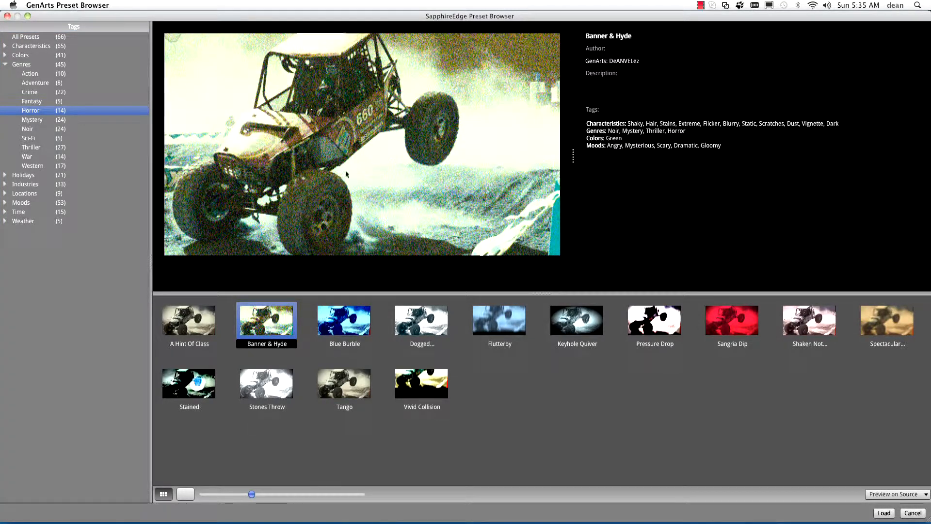
pyautogui.click(5, 65)
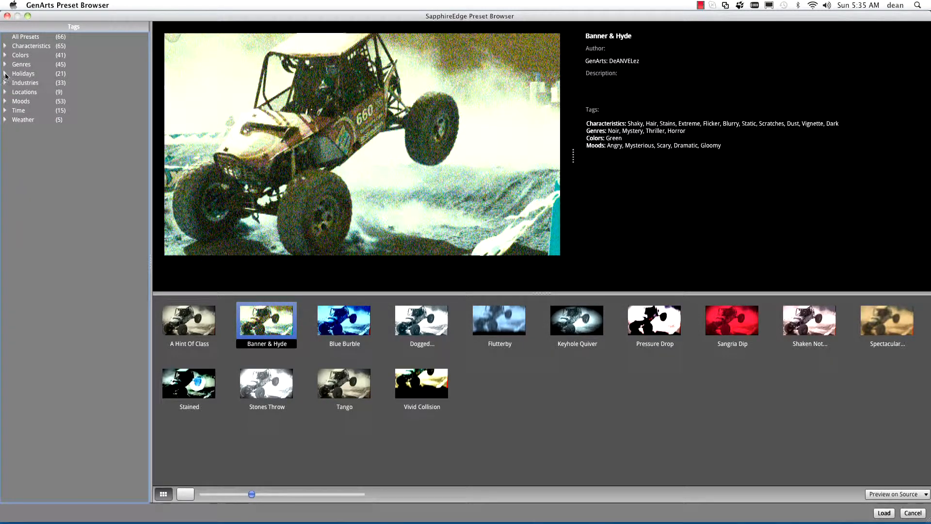
pyautogui.click(5, 74)
pyautogui.click(4, 74)
# Show all presets again, preview Default for comparison, and load the Jackpot preset into the SE_FilmDamage filter.
pyautogui.click(26, 38)
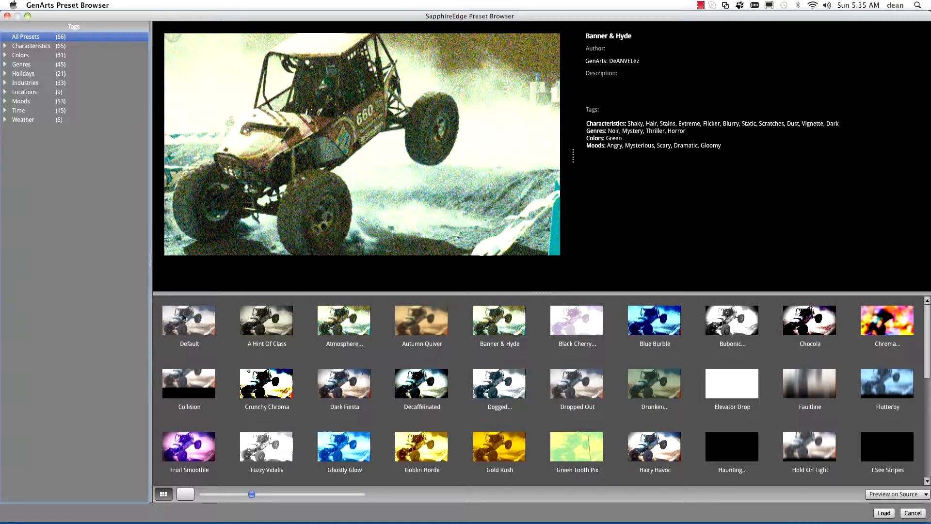
pyautogui.click(209, 318)
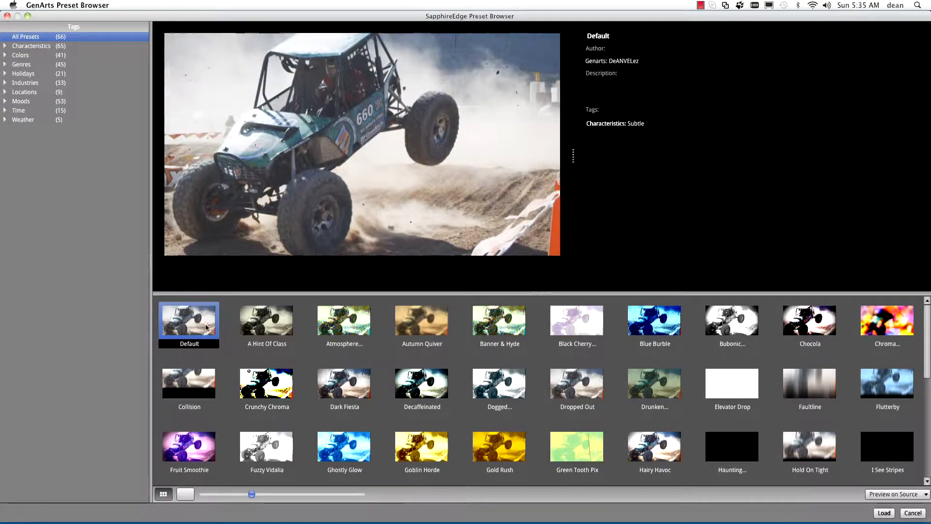
pyautogui.scroll(-5, 197, 366)
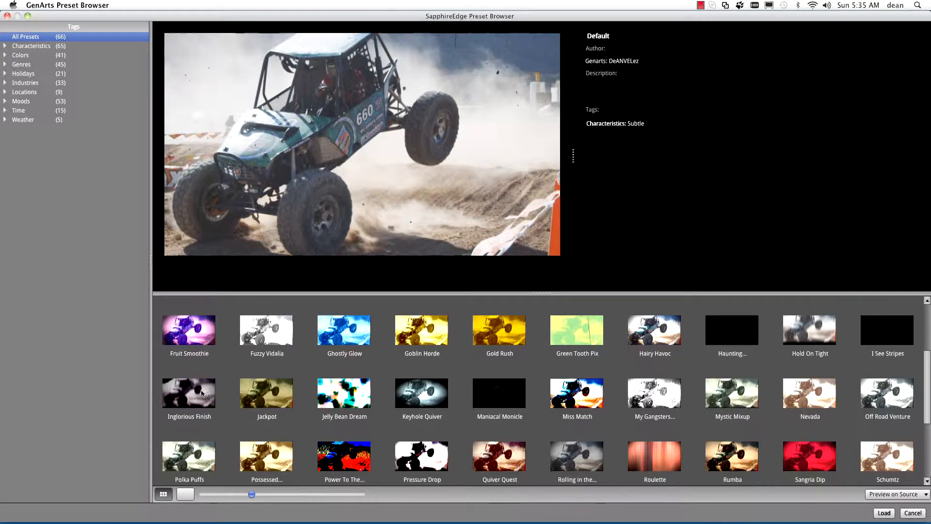
pyautogui.click(271, 393)
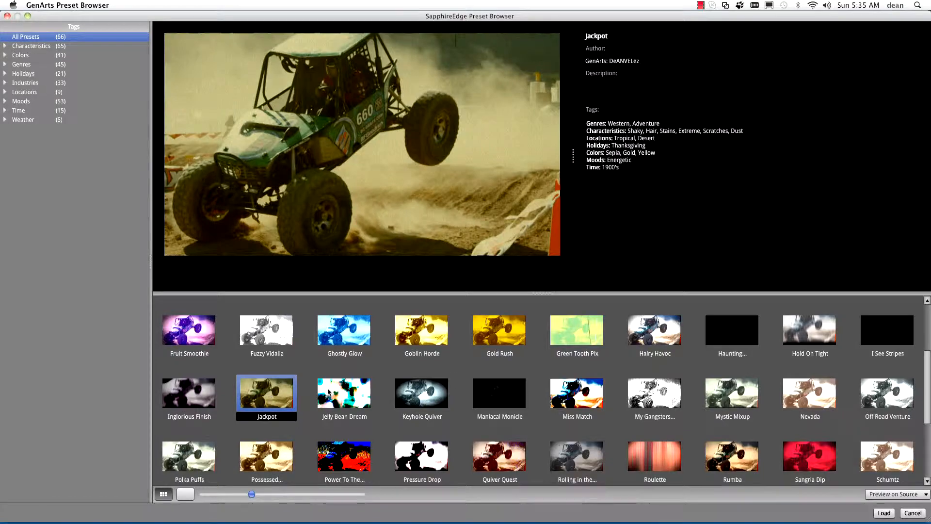
pyautogui.click(884, 513)
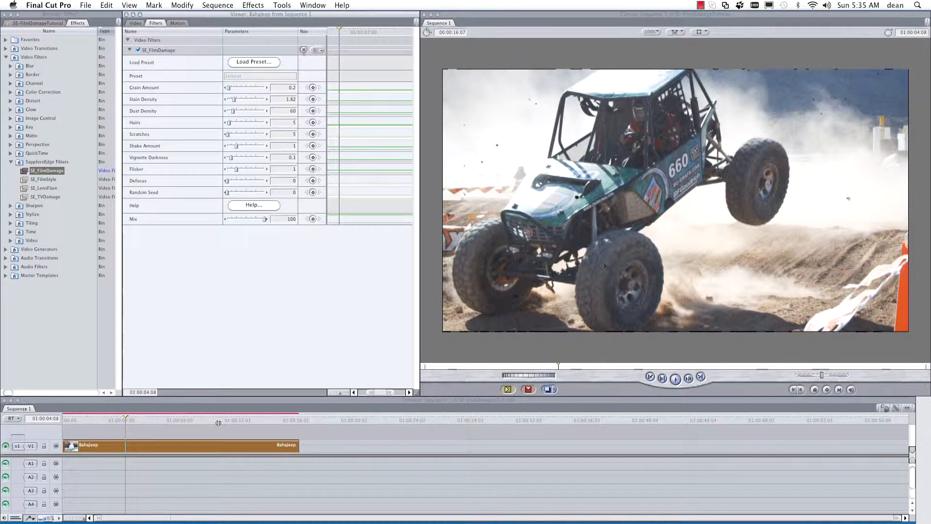
# Render the Bahajeep clip with the Jackpot look and play it back from the start of the sequence.
pyautogui.press('super+r')
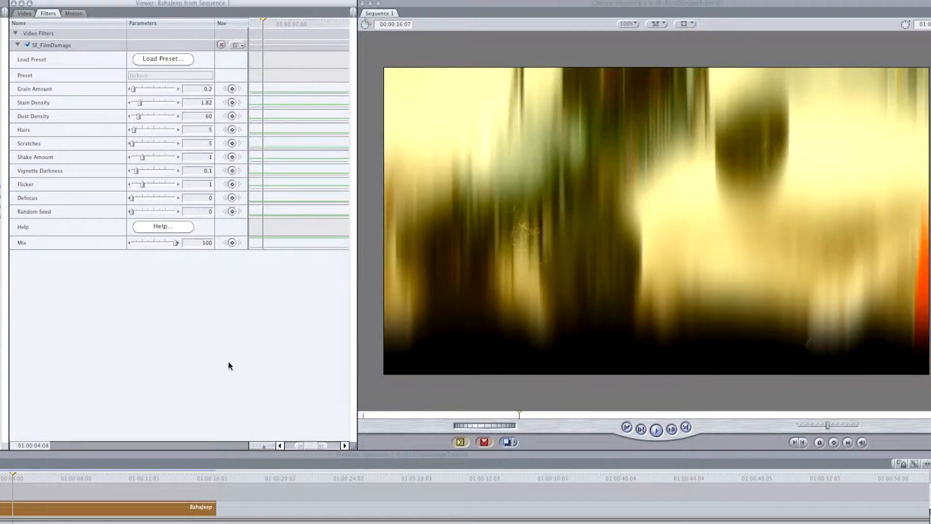
pyautogui.press('Home')
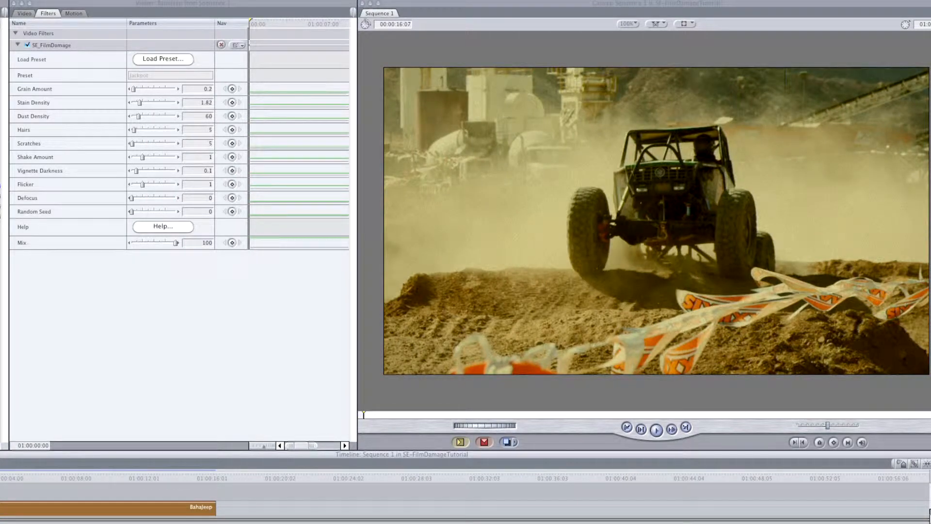
pyautogui.click(658, 431)
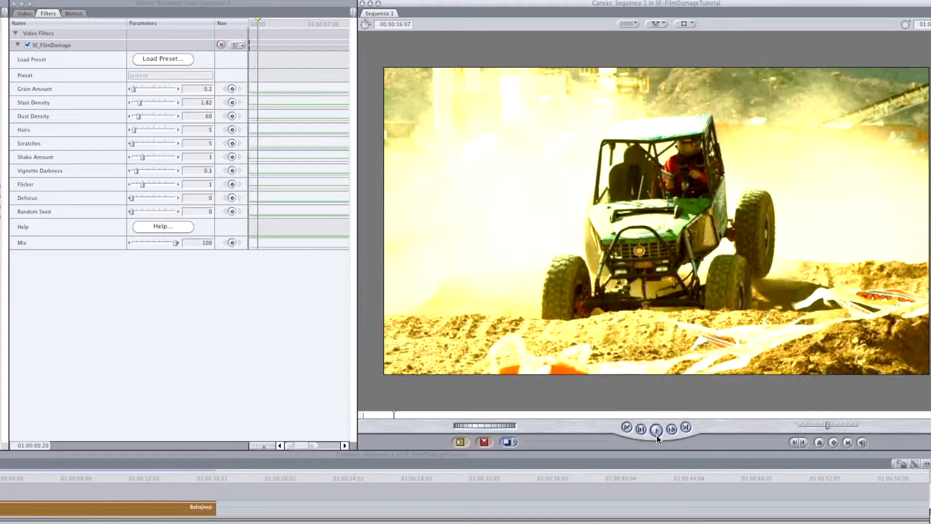
pyautogui.click(656, 435)
# Keyframe the Shake Amount at 0 at 01:00:02:20, 1 at 01:00:03:10, and 0 at 01:00:04:17.
pyautogui.moveTo(106, 473); pyautogui.dragTo(157, 486)
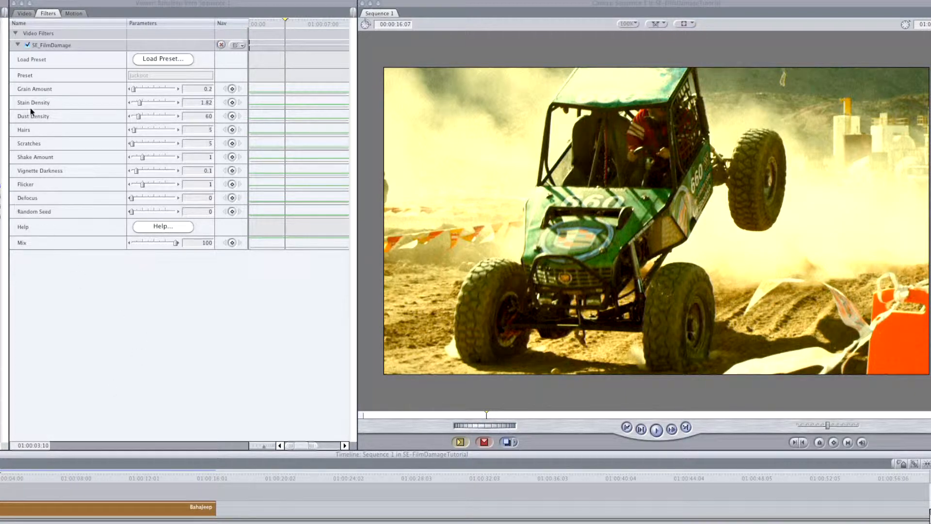
pyautogui.click(232, 157)
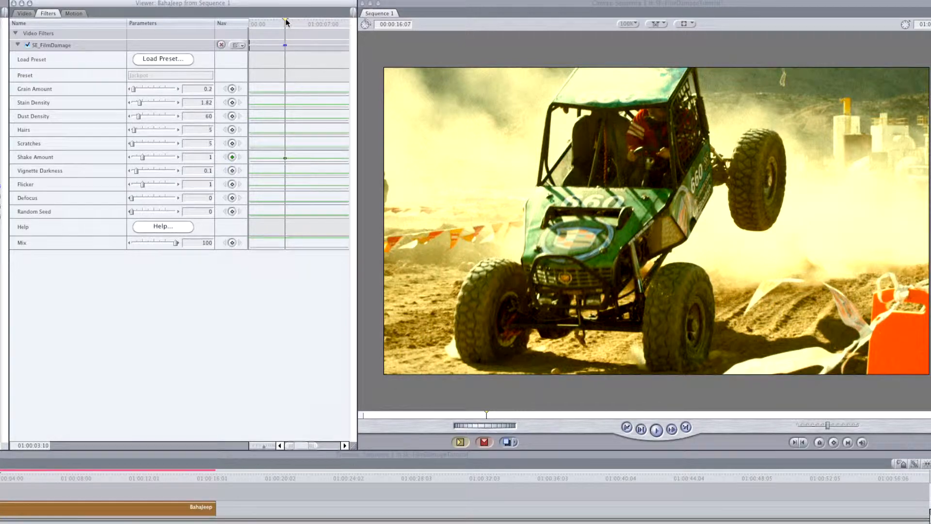
pyautogui.moveTo(286, 21); pyautogui.dragTo(278, 19)
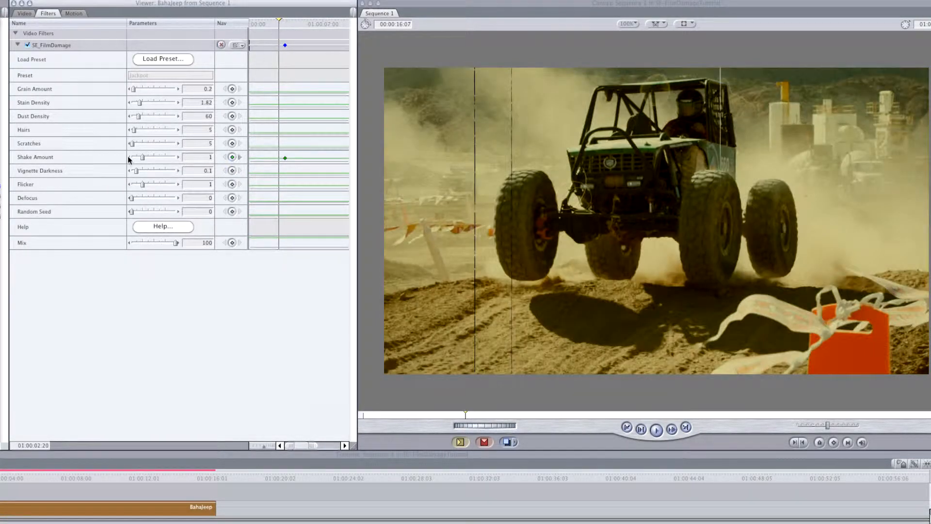
pyautogui.moveTo(142, 158); pyautogui.dragTo(128, 159)
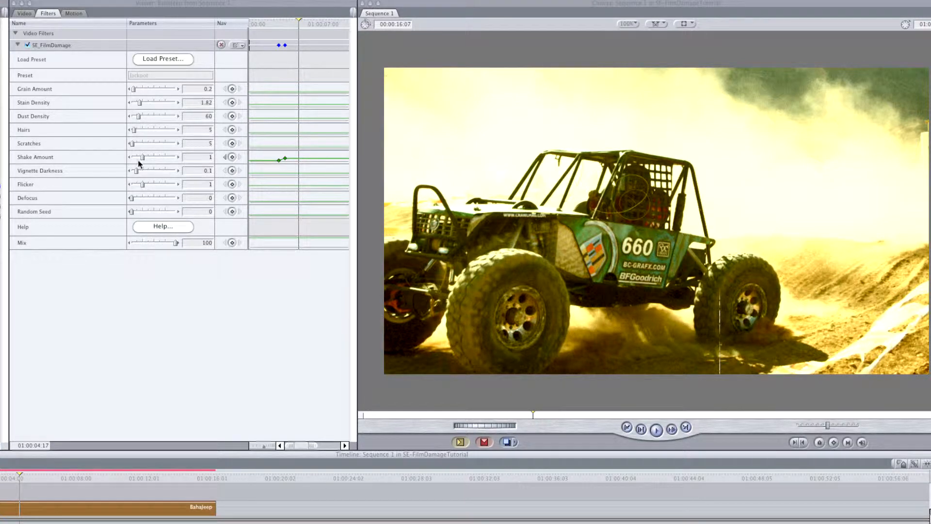
pyautogui.moveTo(142, 158); pyautogui.dragTo(131, 161)
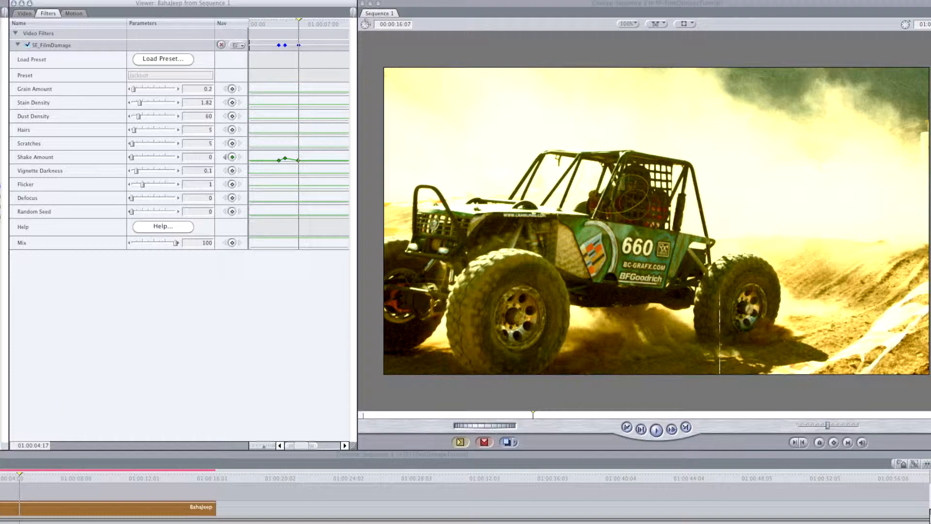
# Add a second shake with Shake Amount keyframes of 0 at 01:00:08:23, 0.8 at 01:00:11:05, and 0 at 01:00:13:18.
pyautogui.moveTo(20, 477); pyautogui.dragTo(90, 489)
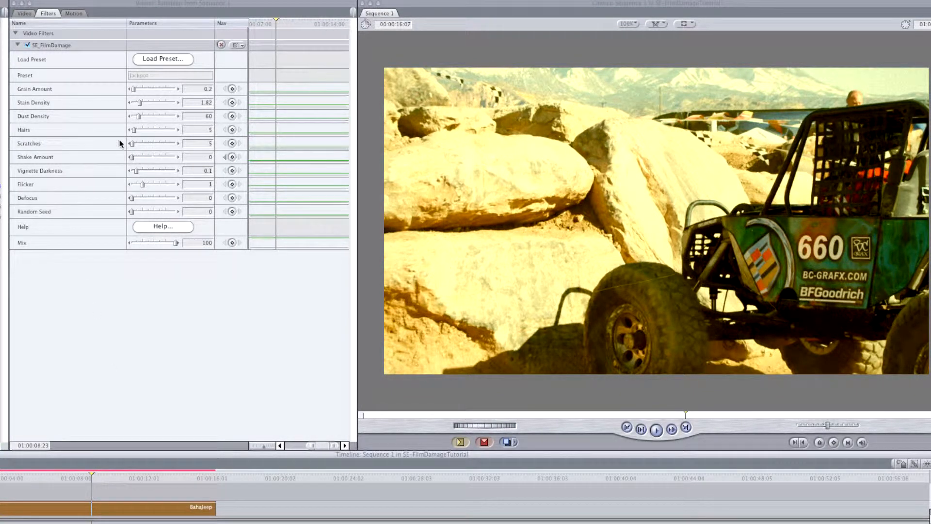
pyautogui.click(232, 156)
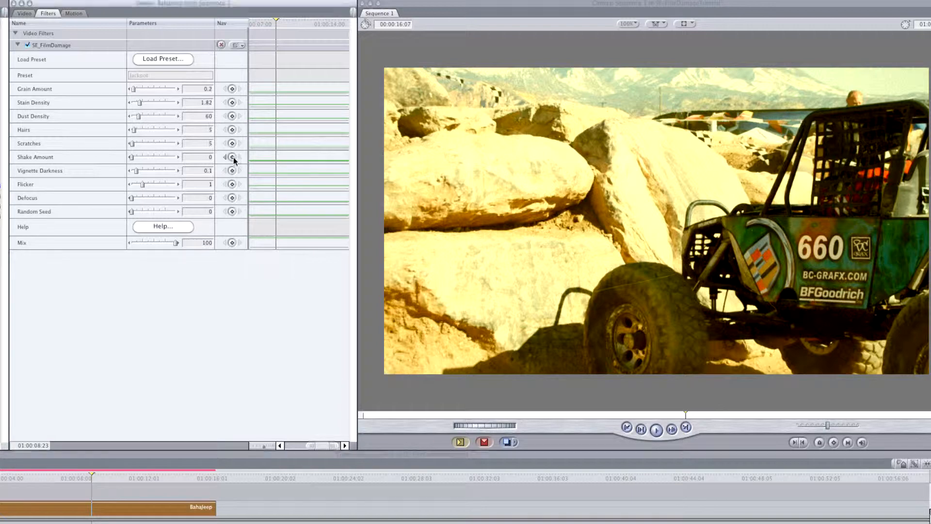
pyautogui.moveTo(279, 23); pyautogui.dragTo(300, 23)
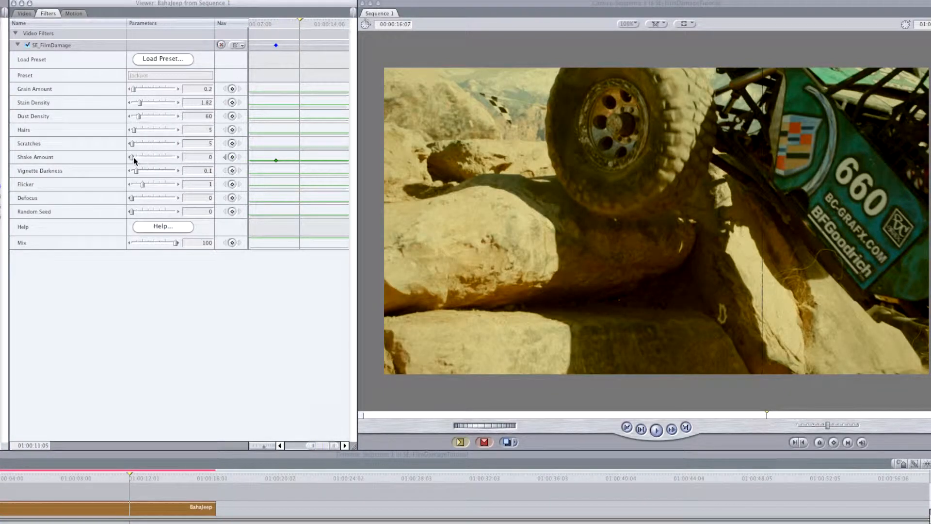
pyautogui.moveTo(133, 157); pyautogui.dragTo(135, 159)
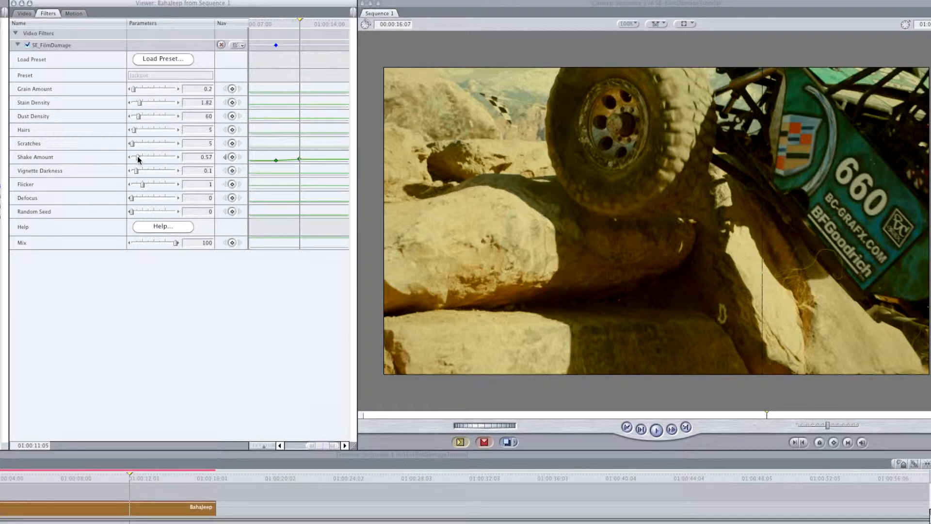
pyautogui.moveTo(139, 159); pyautogui.dragTo(141, 160)
pyautogui.moveTo(300, 23); pyautogui.dragTo(328, 24)
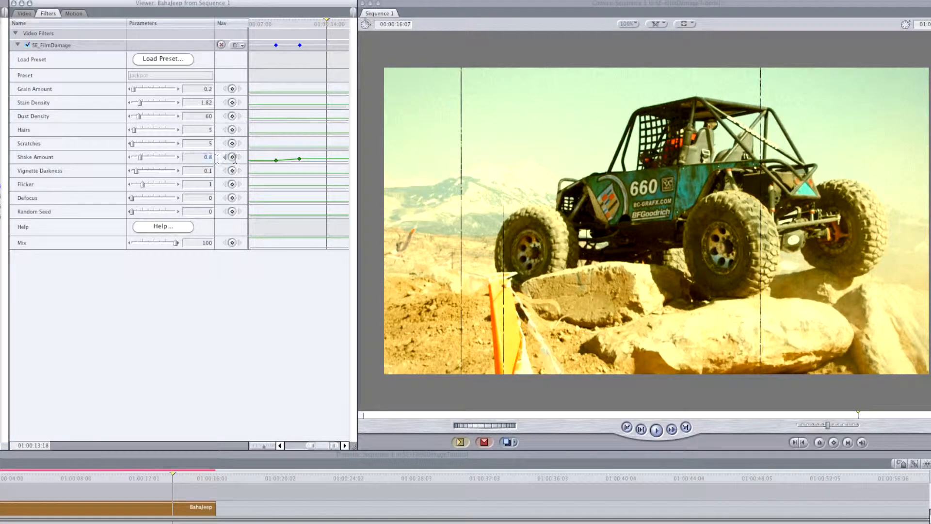
pyautogui.write('0')
pyautogui.press('Return')
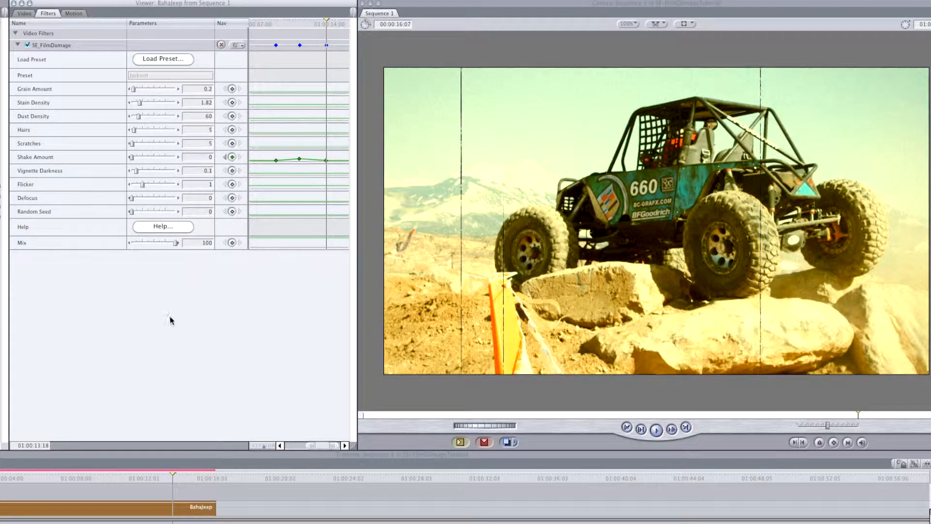
# Preview the shake from the start of the sequence and set the Flicker to 0.5.
pyautogui.moveTo(173, 479); pyautogui.dragTo(0, 481)
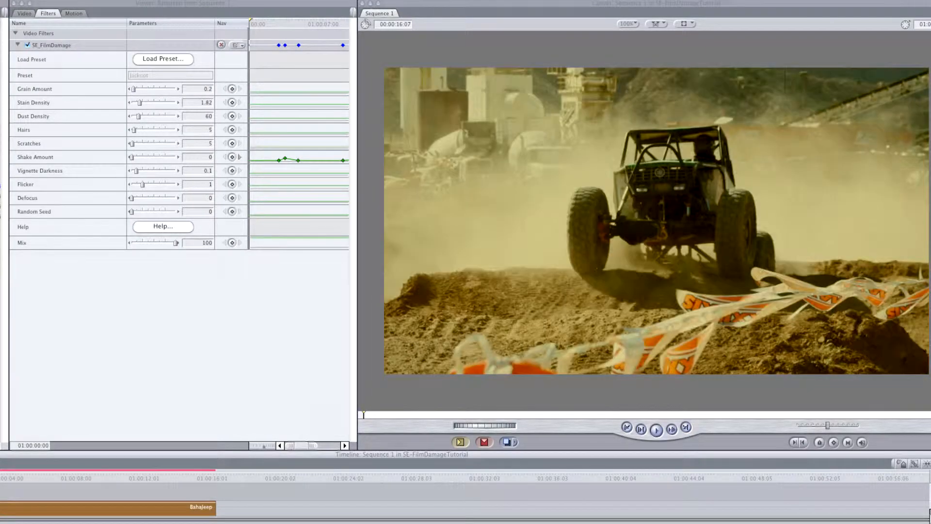
pyautogui.press('space')
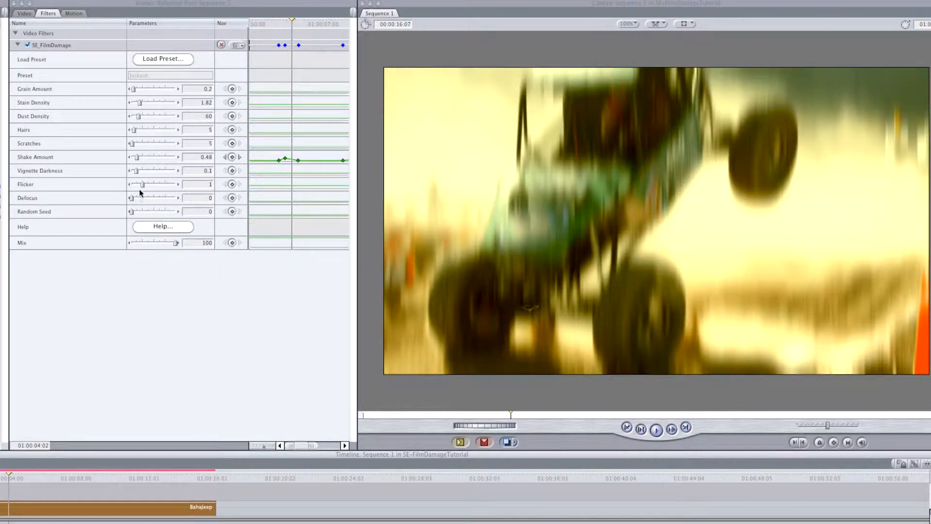
pyautogui.click(219, 182)
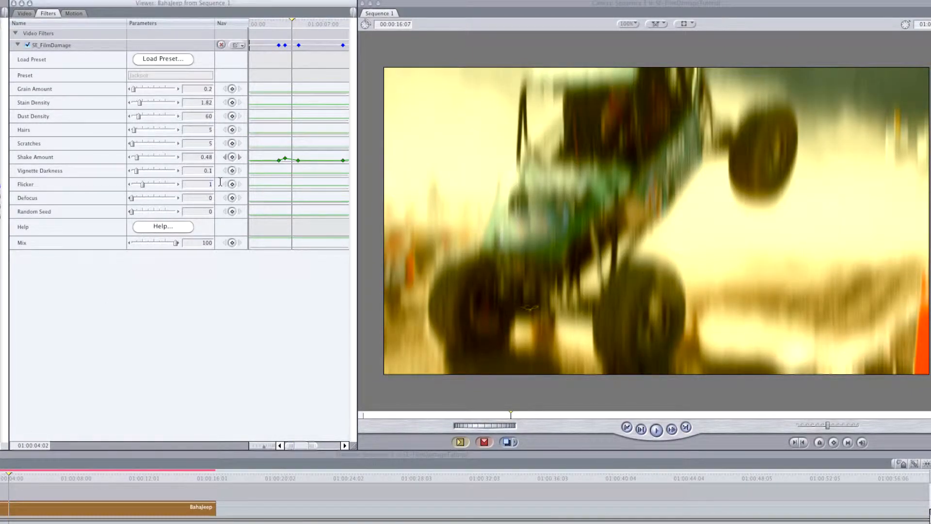
pyautogui.write('0.5')
pyautogui.press('Return')
# Review the clip with the reduced flicker and set the Grain Amount to 0.25.
pyautogui.moveTo(11, 479); pyautogui.dragTo(0, 479)
pyautogui.press('space')
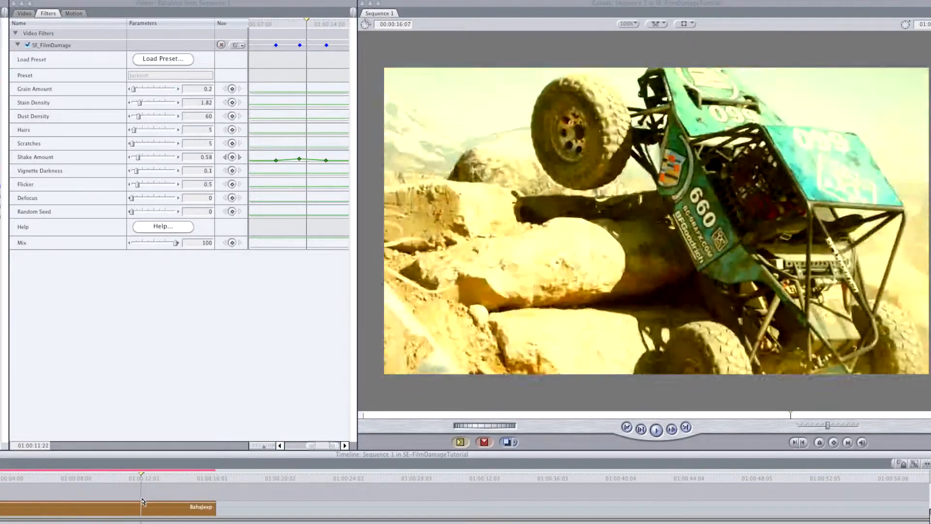
pyautogui.click(198, 90)
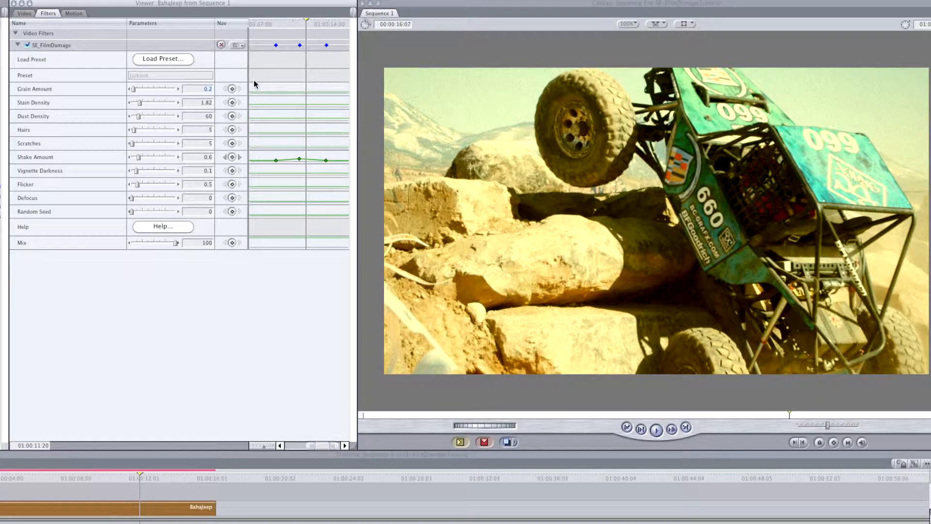
pyautogui.write('0.5')
pyautogui.press('Return')
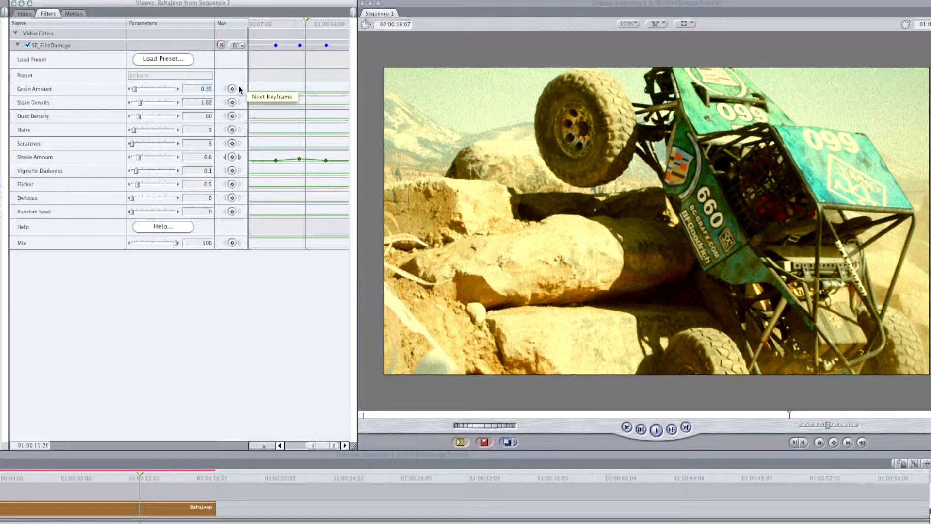
pyautogui.write('.25')
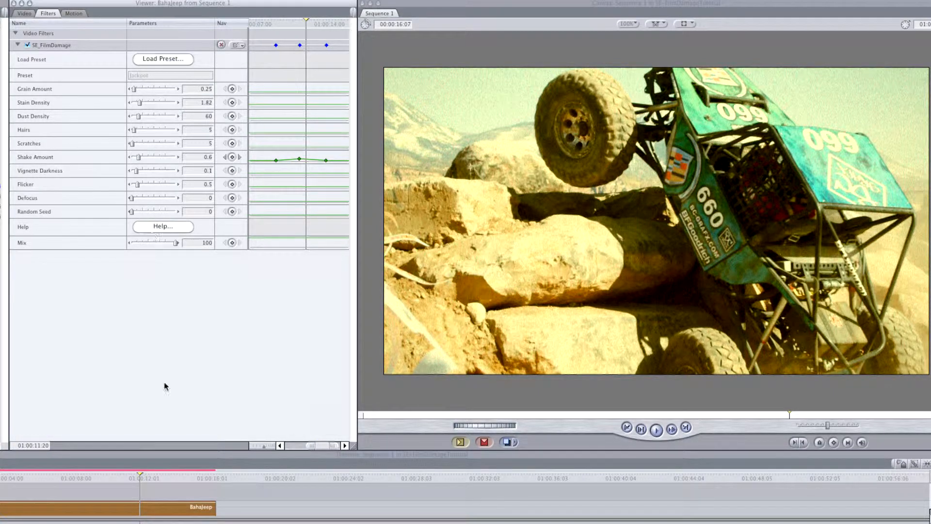
# Keyframe the filter's Mix at 60 at the start of the sequence and at 100 at 01:00:03:11.
pyautogui.moveTo(52, 480); pyautogui.dragTo(0, 512)
pyautogui.press('Home')
pyautogui.press('Home')
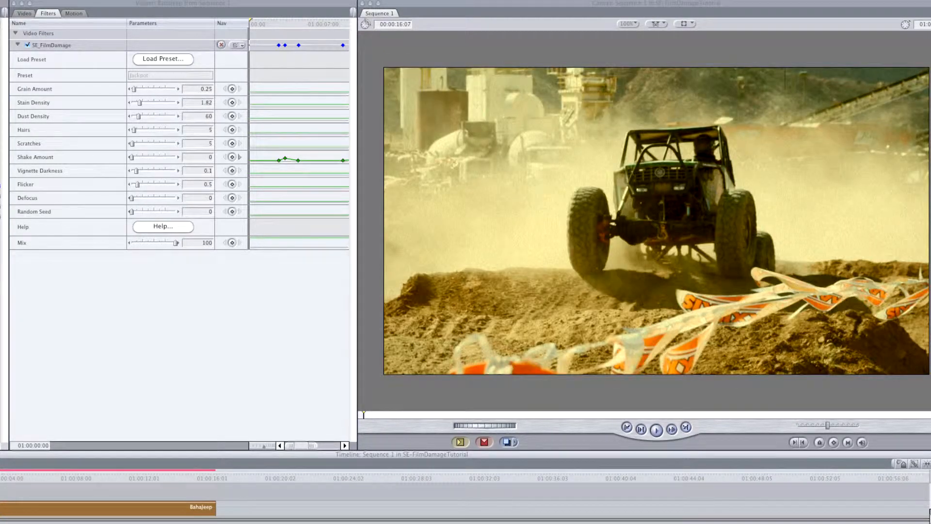
pyautogui.click(176, 243)
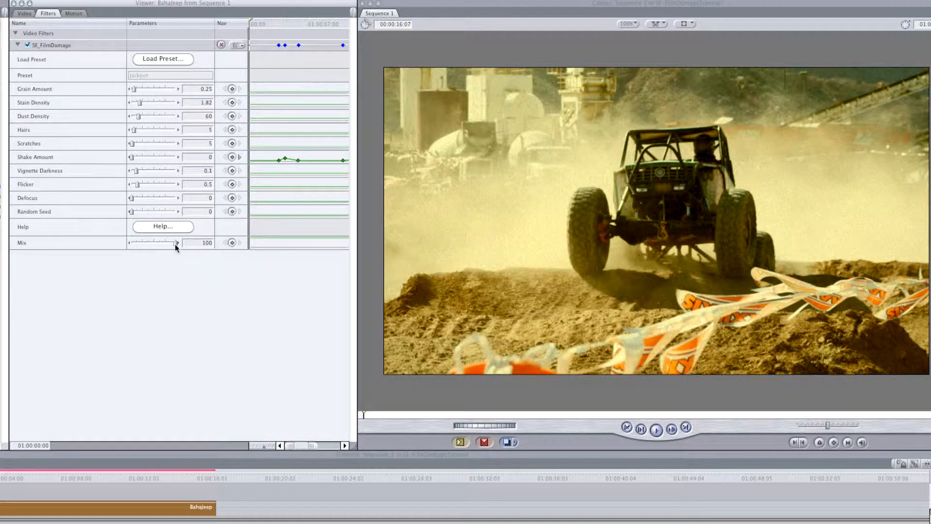
pyautogui.moveTo(176, 244); pyautogui.dragTo(157, 243)
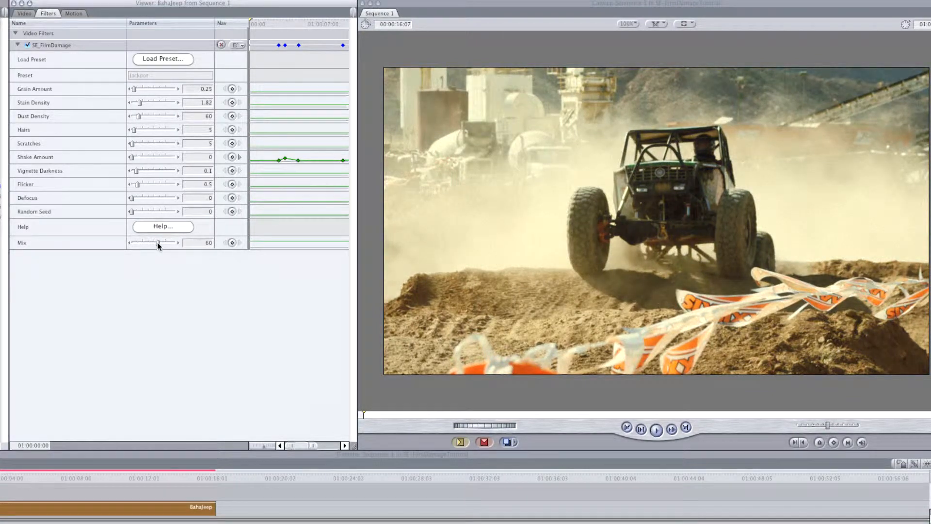
pyautogui.click(231, 242)
pyautogui.press('space')
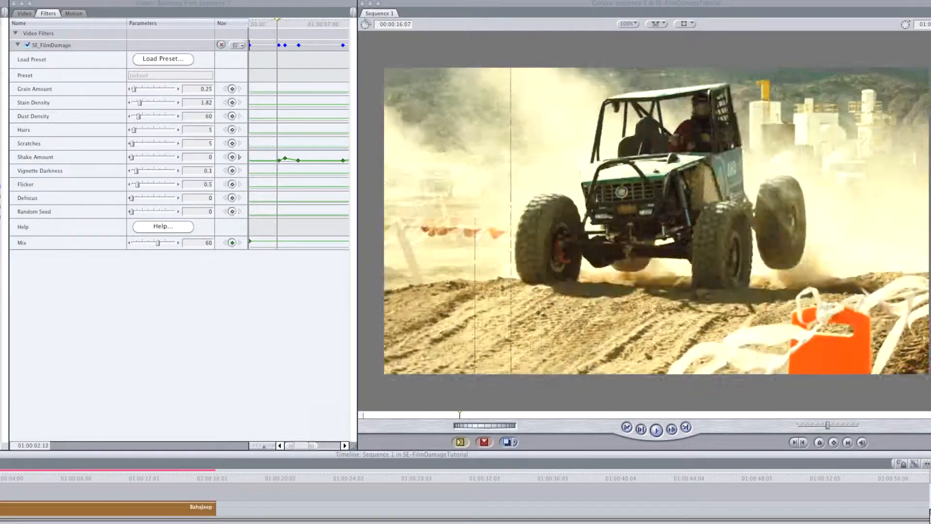
pyautogui.moveTo(1, 480); pyautogui.dragTo(0, 484)
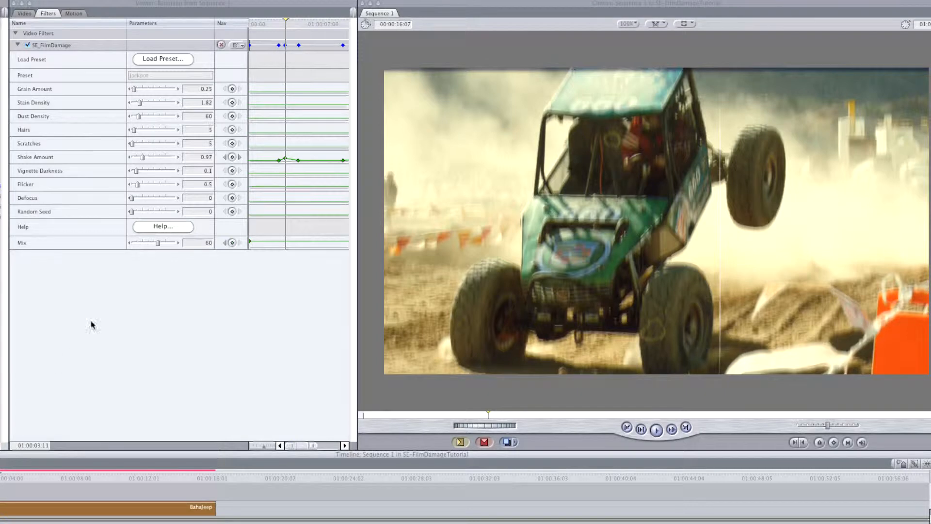
pyautogui.moveTo(156, 243); pyautogui.dragTo(177, 243)
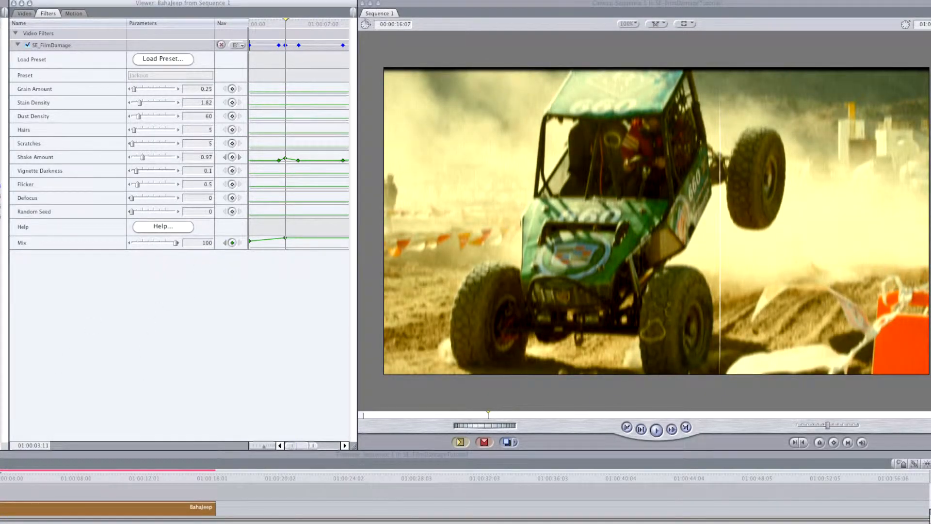
# Add Mix keyframes of 64 at 01:00:06:01 and 100 at 01:00:10:03.
pyautogui.moveTo(1, 478); pyautogui.dragTo(23, 479)
pyautogui.moveTo(26, 479)
pyautogui.mouseDown()
pyautogui.moveTo(52, 480)
pyautogui.moveTo(42, 483)
pyautogui.mouseUp()
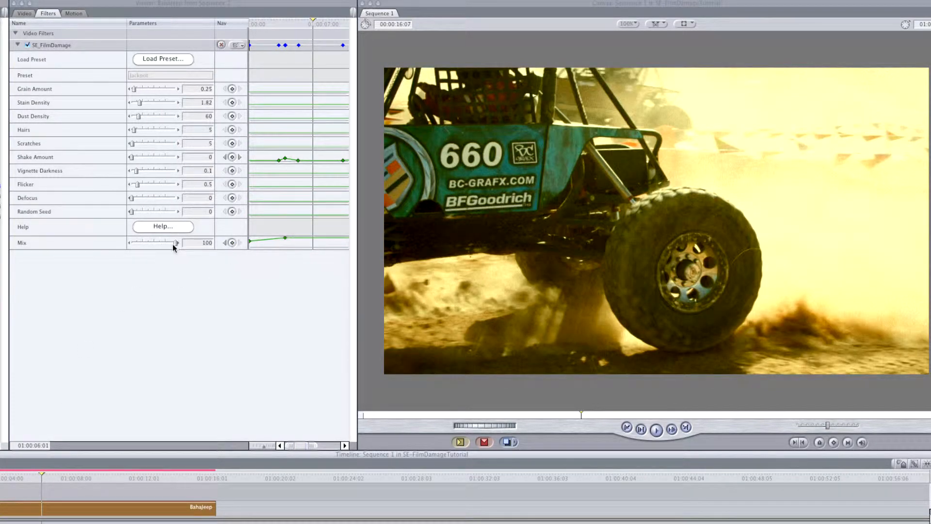
pyautogui.moveTo(174, 243); pyautogui.dragTo(155, 247)
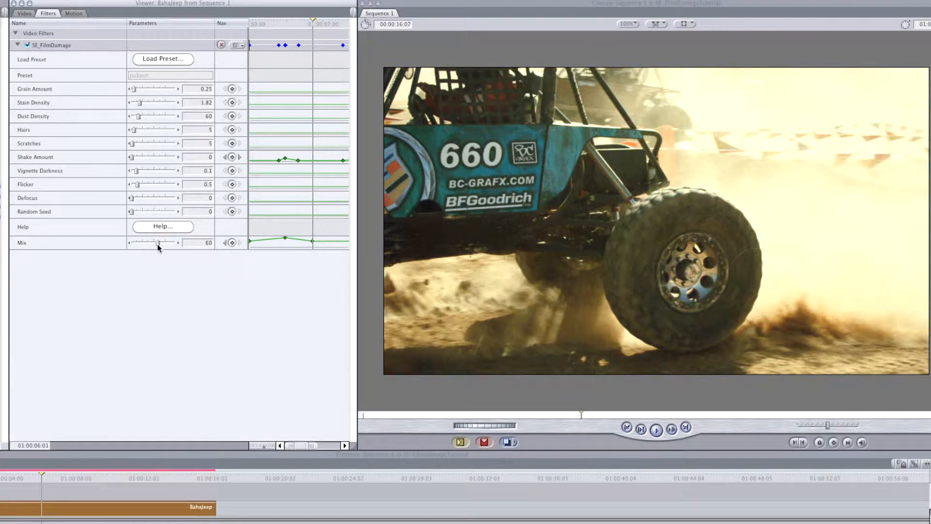
pyautogui.moveTo(159, 244); pyautogui.dragTo(159, 244)
pyautogui.moveTo(42, 478); pyautogui.dragTo(111, 484)
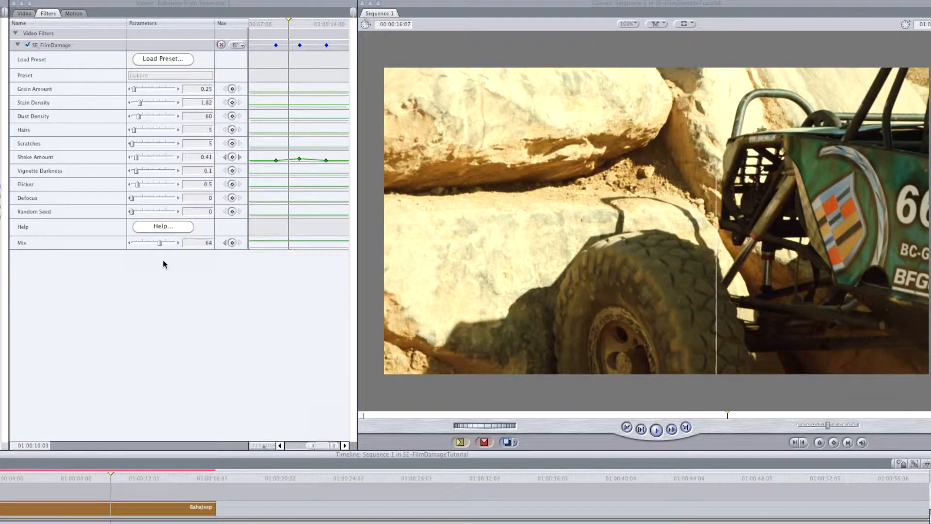
pyautogui.moveTo(161, 241); pyautogui.dragTo(183, 243)
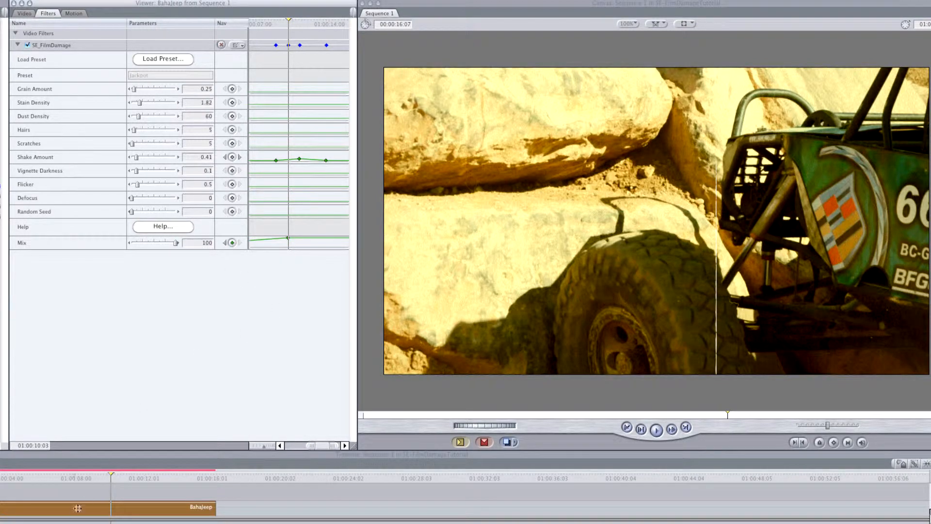
# Return to the start of the sequence, render the Bahajeep clip, and play back the finished effect.
pyautogui.moveTo(111, 478); pyautogui.dragTo(0, 497)
pyautogui.press('space')
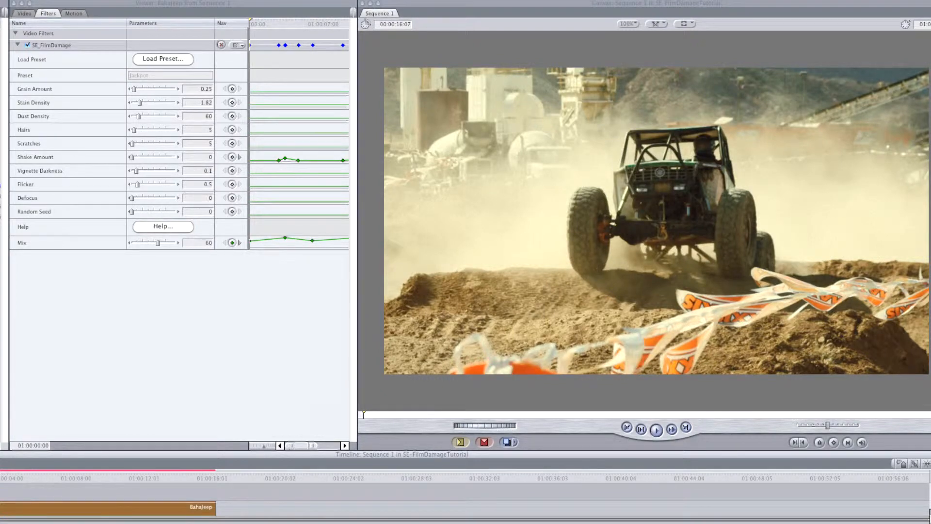
pyautogui.press('super+r')
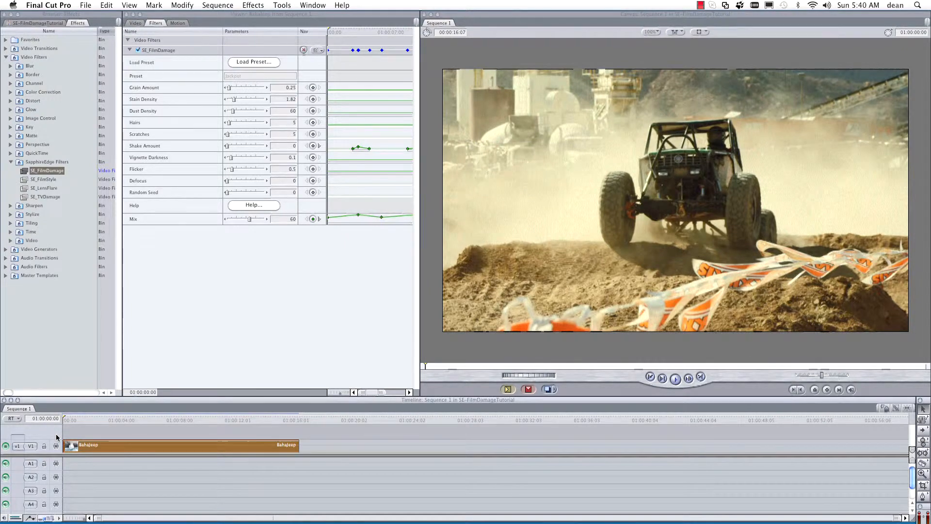
pyautogui.click(676, 379)
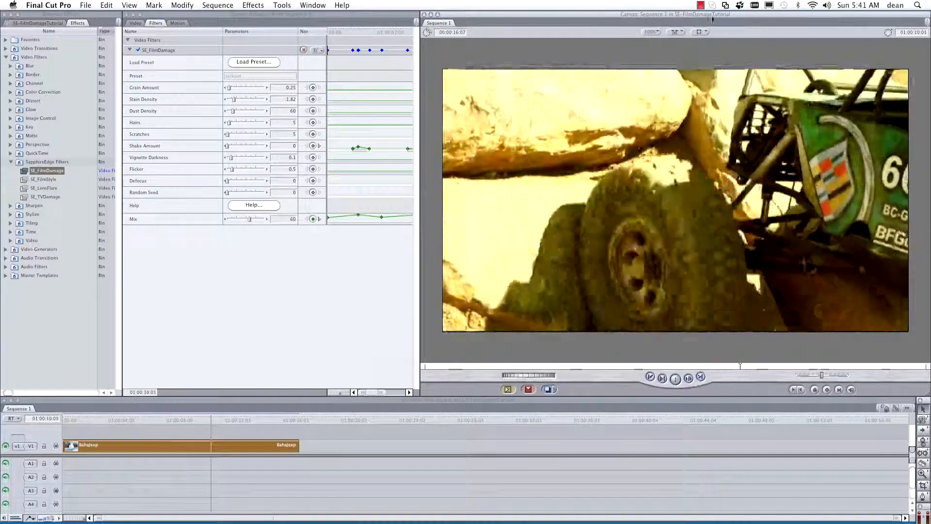
pyautogui.click(701, 6)
pyautogui.click(705, 19)
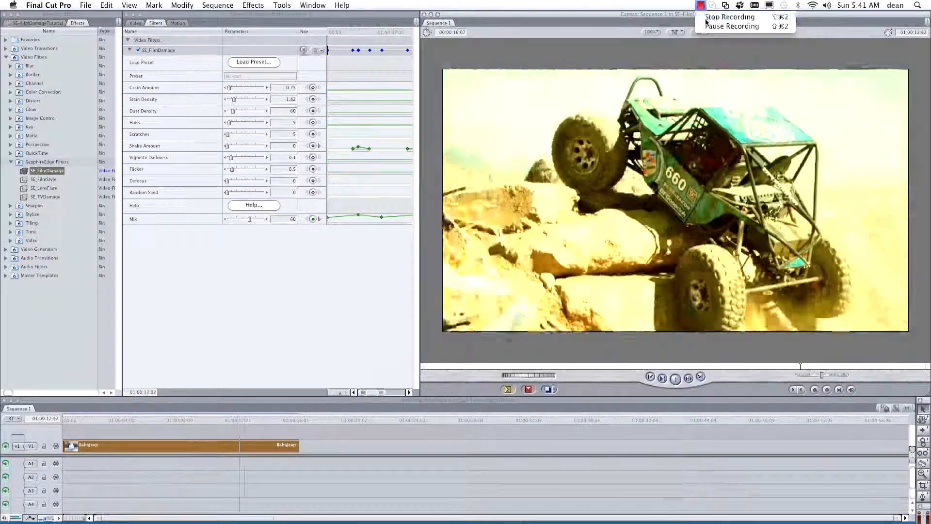